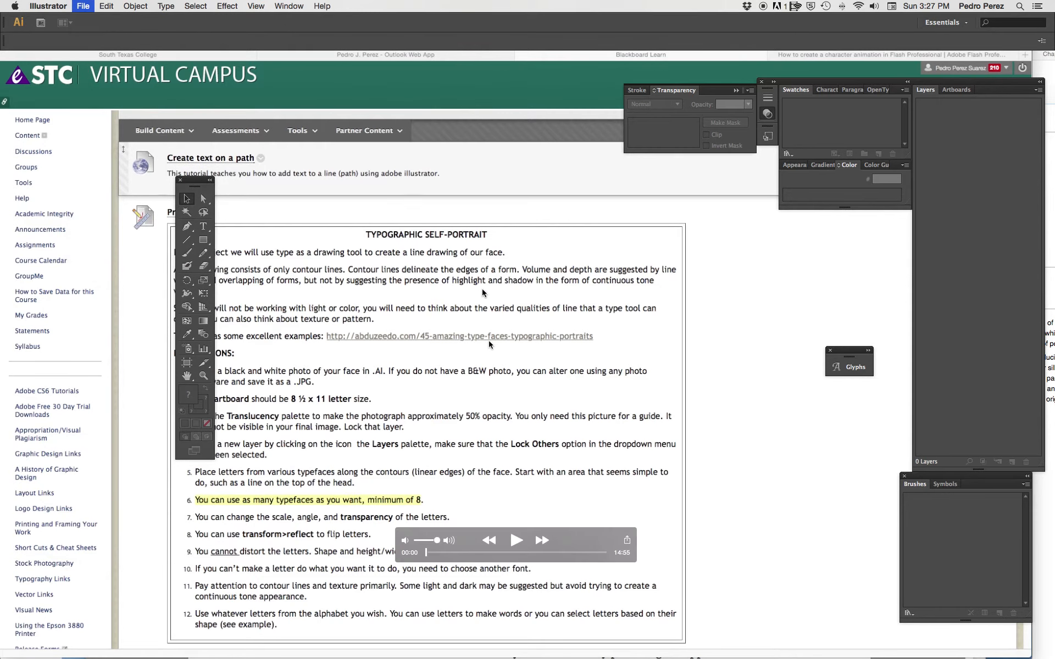
Create a new Letter-size document, 8.5 by 11 in, and move the floating tools closer to the artboard.
{"action": "key", "text": "super+n"}
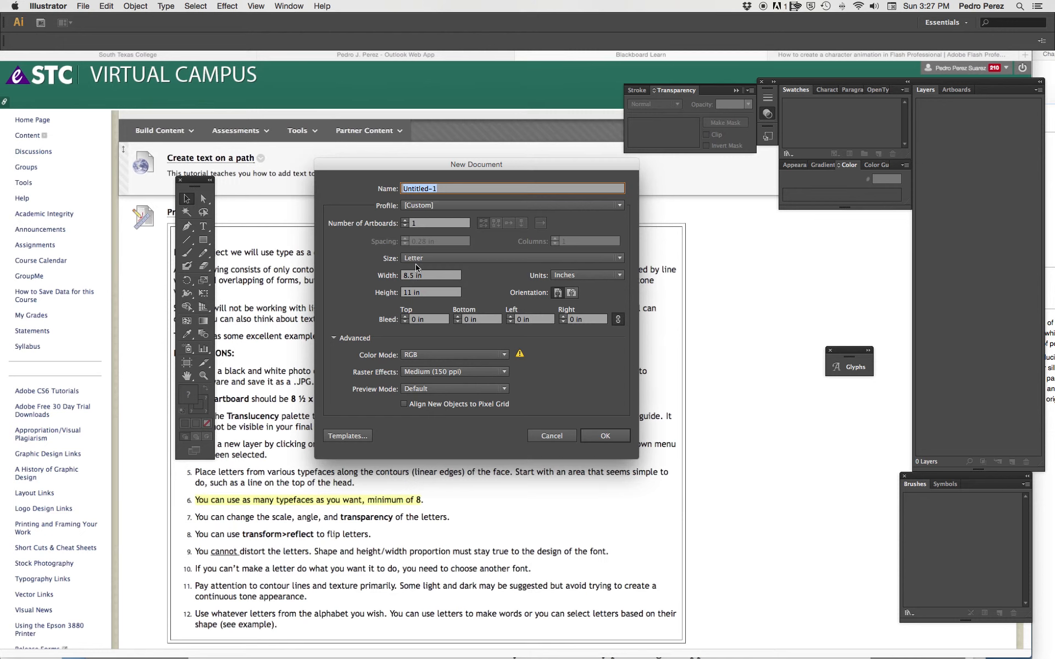
{"action": "left_click", "coordinate": [618, 440]}
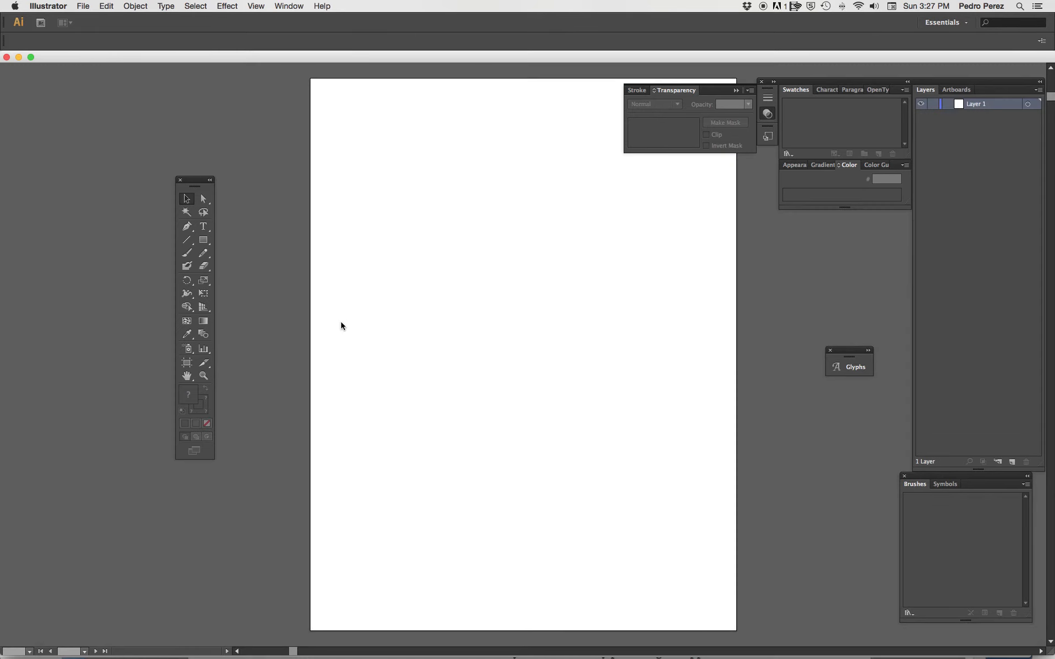
{"action": "left_click_drag", "start_coordinate": [197, 181], "coordinate": [228, 152]}
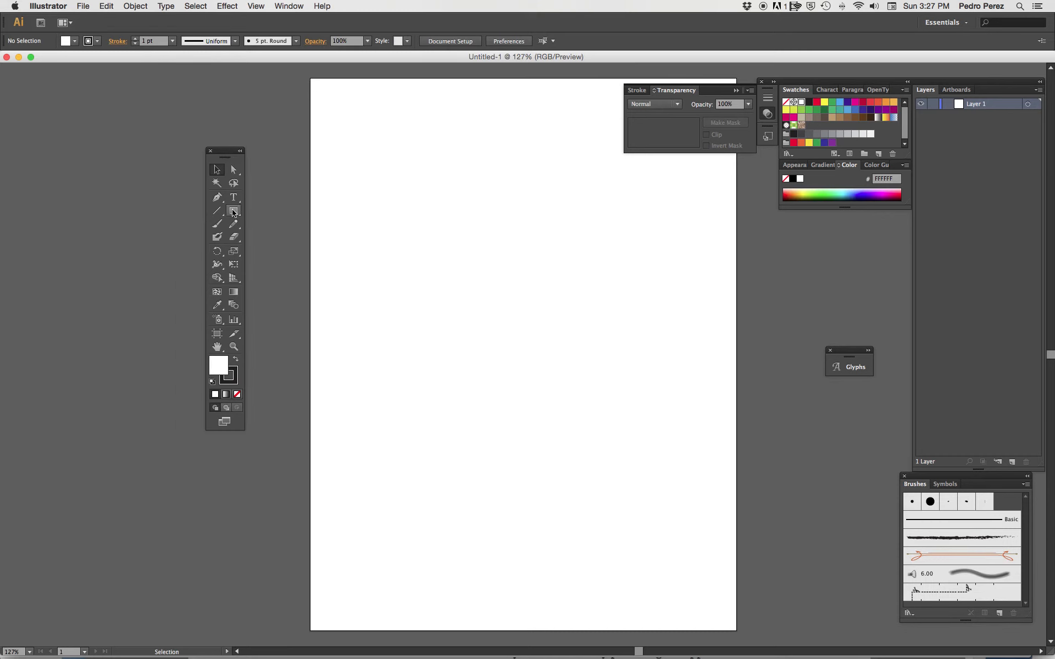
Draw a hexagon about 2.6 in wide near the artboard's upper-left corner with the Polygon tool.
{"action": "left_click_drag", "start_coordinate": [237, 214], "coordinate": [274, 251]}
{"action": "left_click", "coordinate": [377, 175]}
{"action": "left_click_drag", "start_coordinate": [377, 175], "coordinate": [429, 219]}
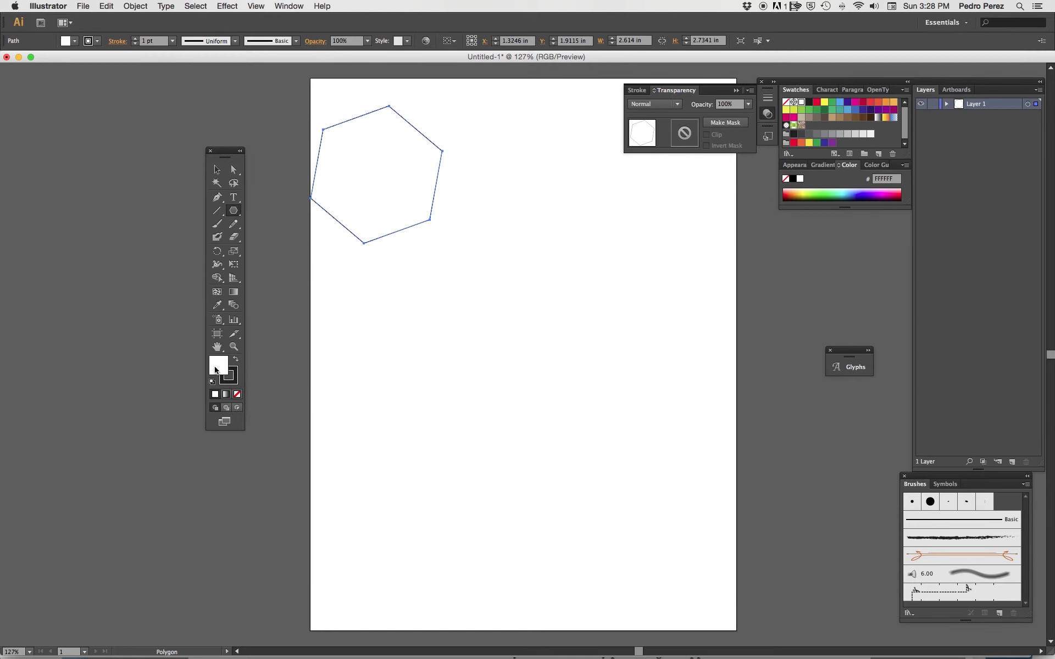
Set the hexagon's fill color to red D61D1D.
{"action": "double_click", "coordinate": [213, 368]}
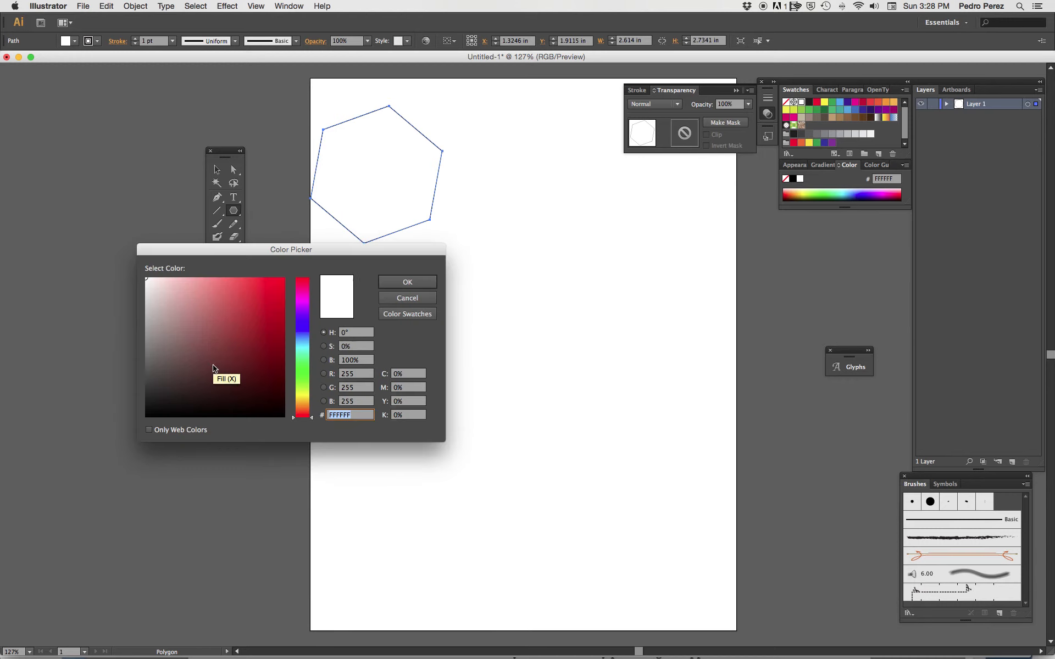
{"action": "left_click", "coordinate": [267, 300]}
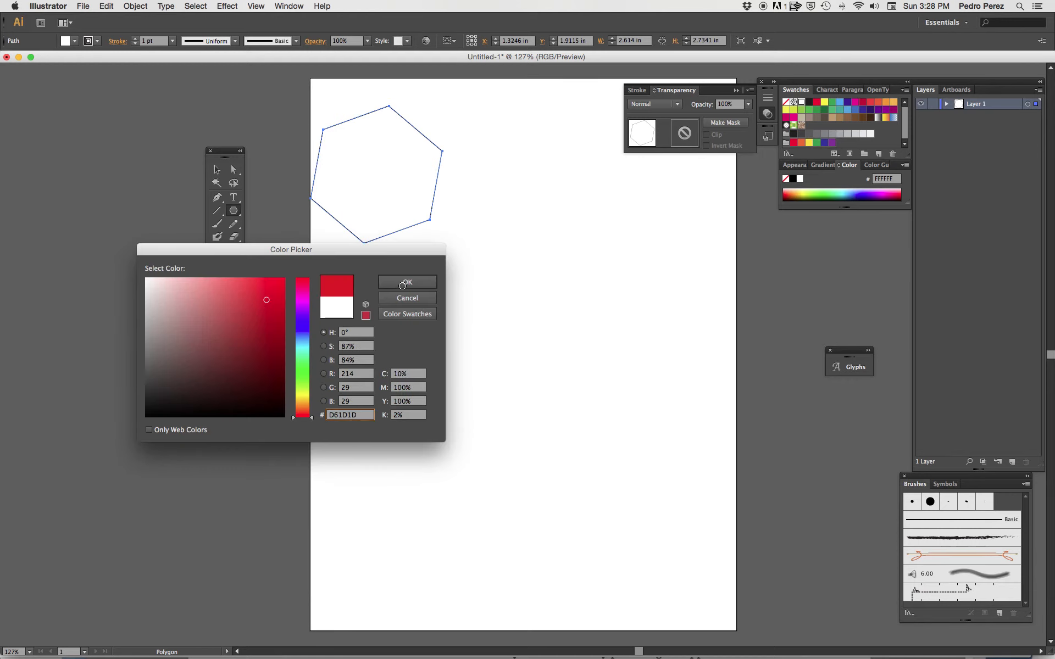
{"action": "left_click", "coordinate": [403, 284]}
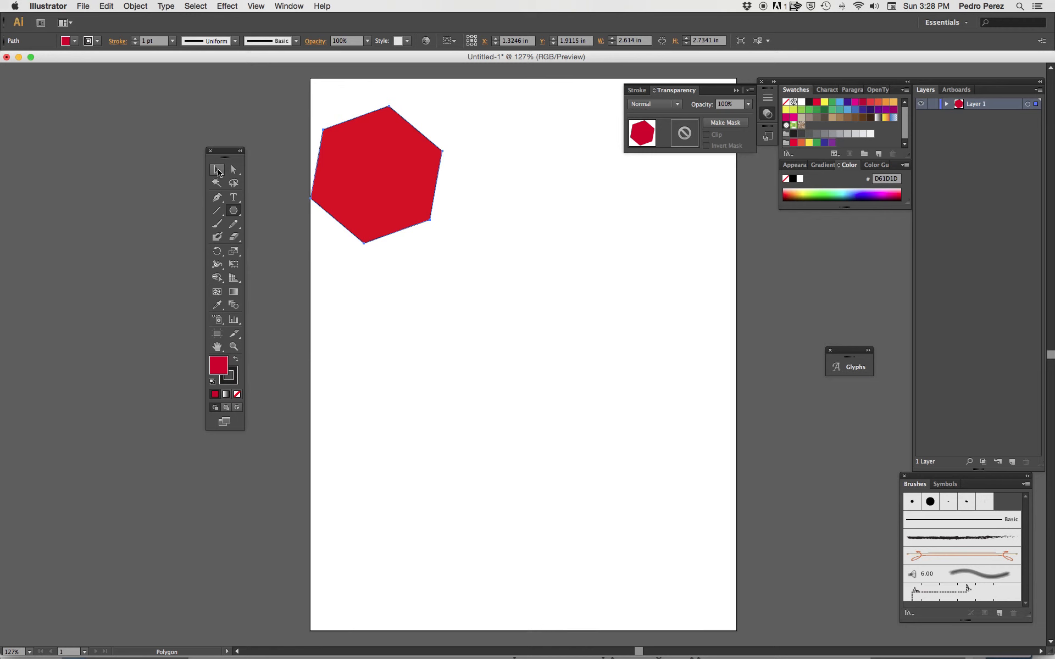
Move the hexagon inward from the artboard's left edge and rotate it until its top edge is nearly horizontal.
{"action": "left_click", "coordinate": [219, 171]}
{"action": "left_click_drag", "start_coordinate": [414, 177], "coordinate": [489, 211]}
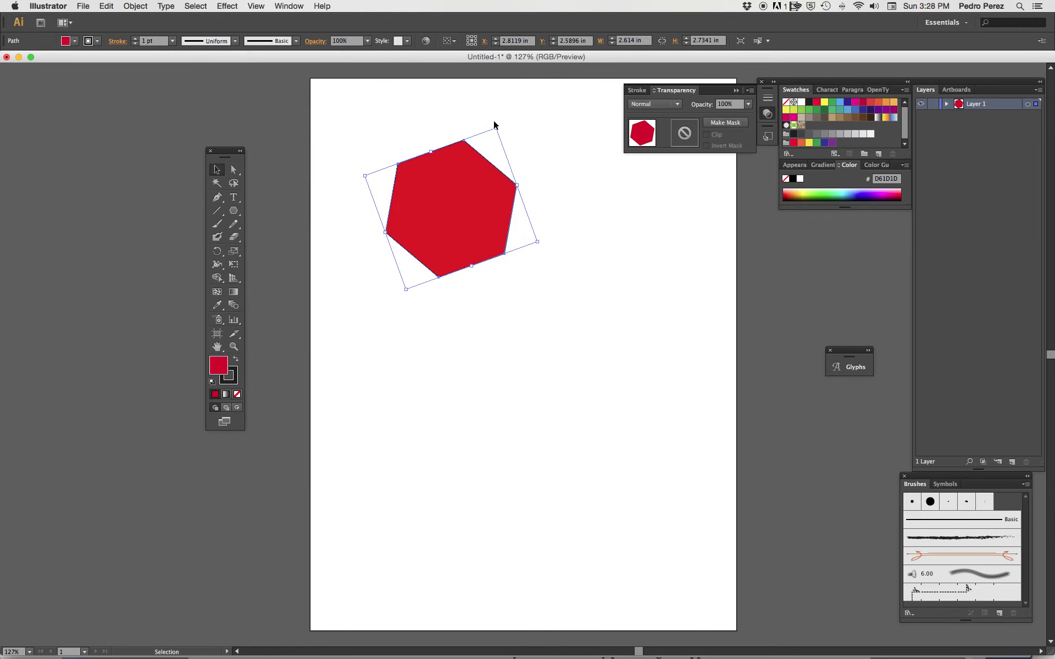
{"action": "mouse_move", "coordinate": [495, 124]}
{"action": "left_mouse_down"}
{"action": "mouse_move", "coordinate": [531, 155]}
{"action": "mouse_move", "coordinate": [526, 144]}
{"action": "left_mouse_up"}
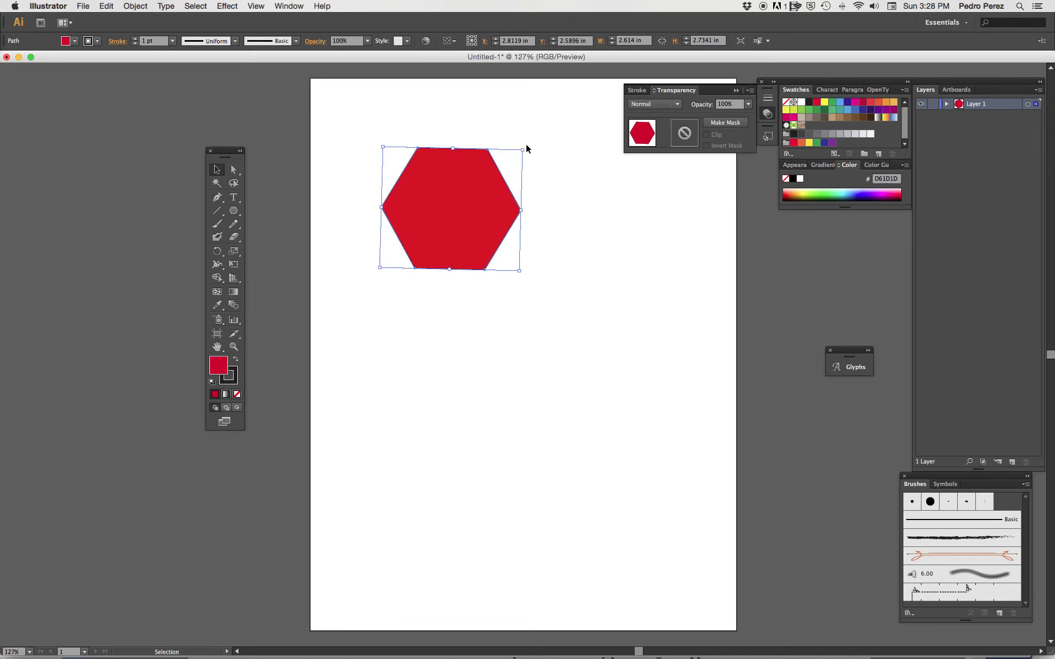
Give the hexagon a blue-violet 433CCE stroke with a weight of 4 pt, leaving it deselected.
{"action": "left_click", "coordinate": [237, 378]}
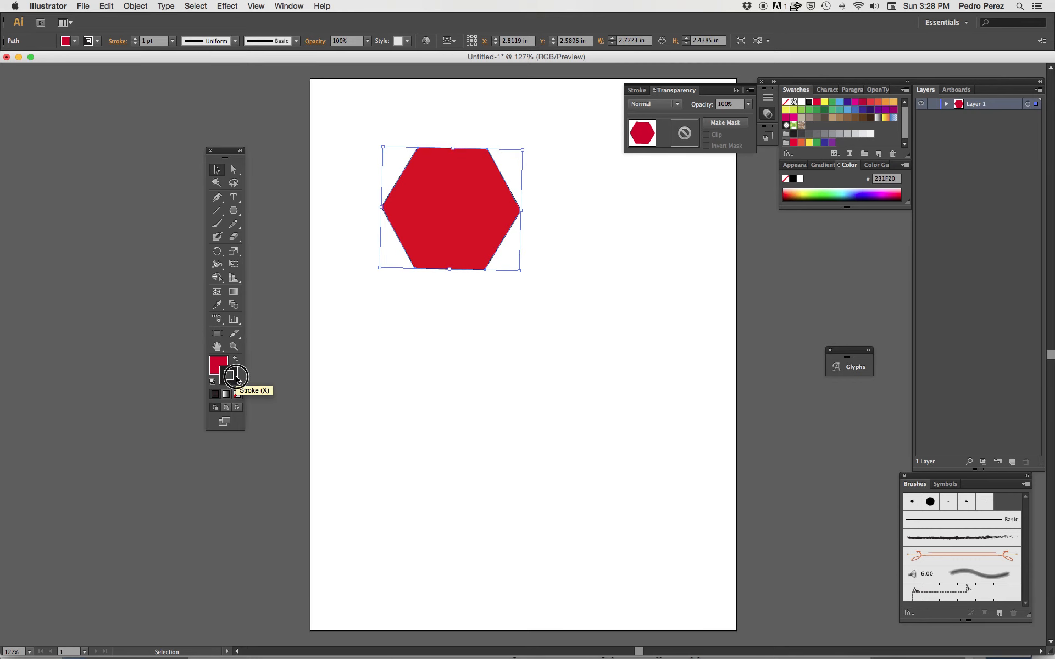
{"action": "double_click", "coordinate": [237, 378]}
{"action": "left_click", "coordinate": [303, 322]}
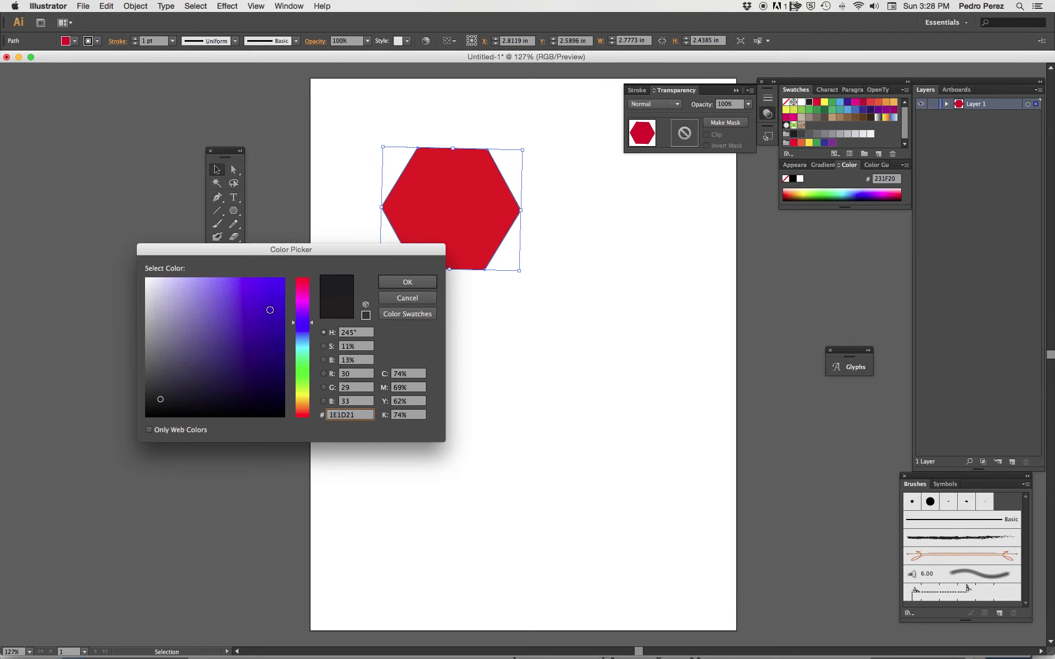
{"action": "left_click", "coordinate": [245, 304]}
{"action": "left_click", "coordinate": [422, 282]}
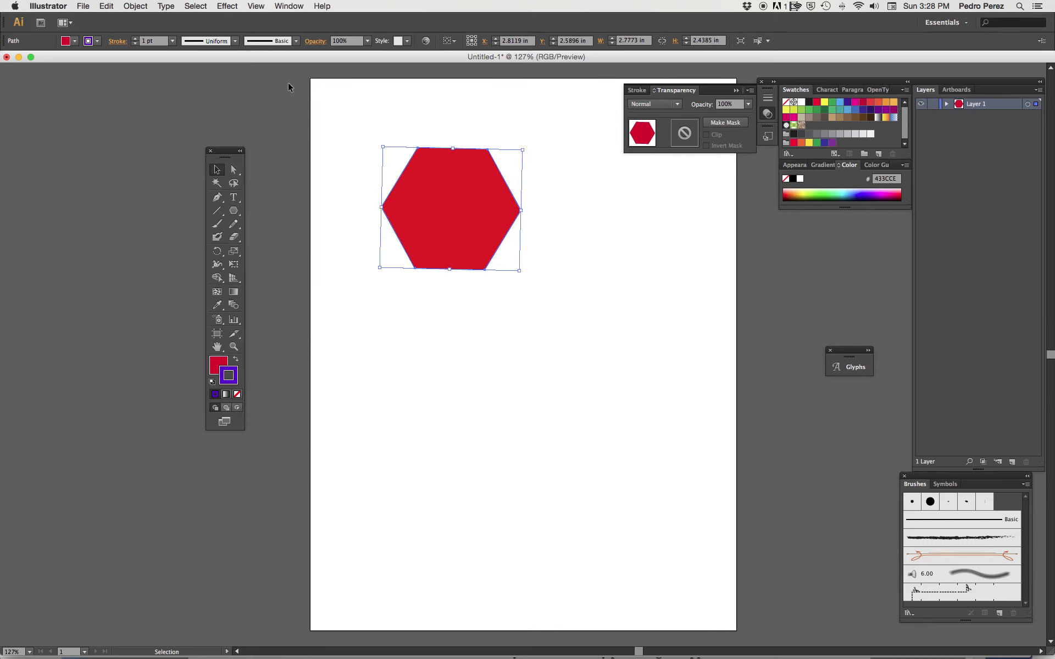
{"action": "left_click", "coordinate": [172, 42]}
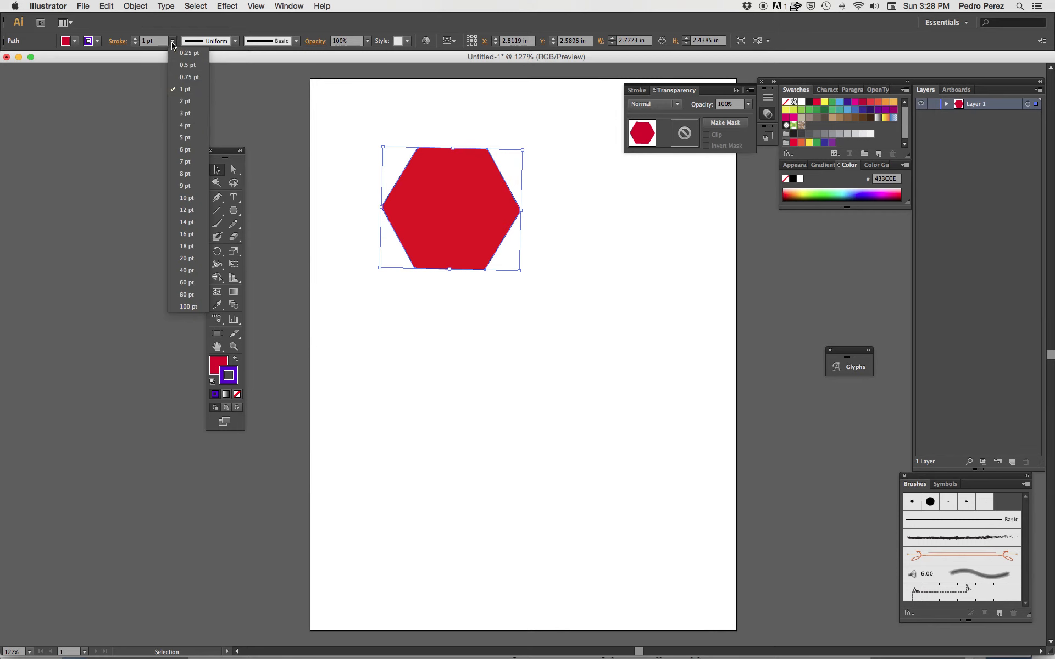
{"action": "left_click", "coordinate": [185, 125]}
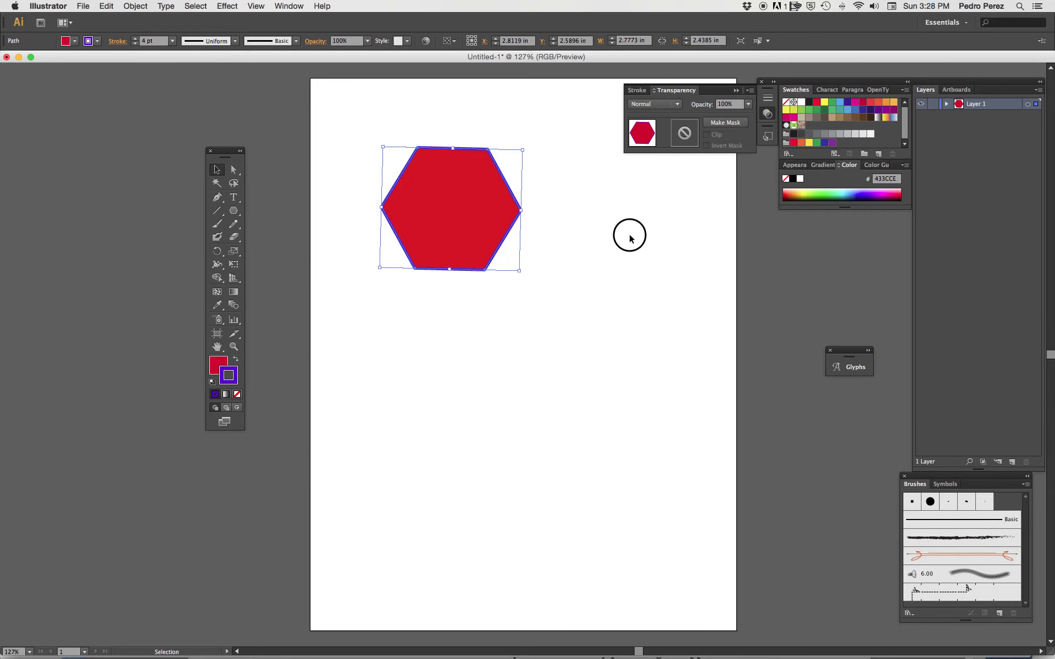
{"action": "left_click", "coordinate": [630, 238]}
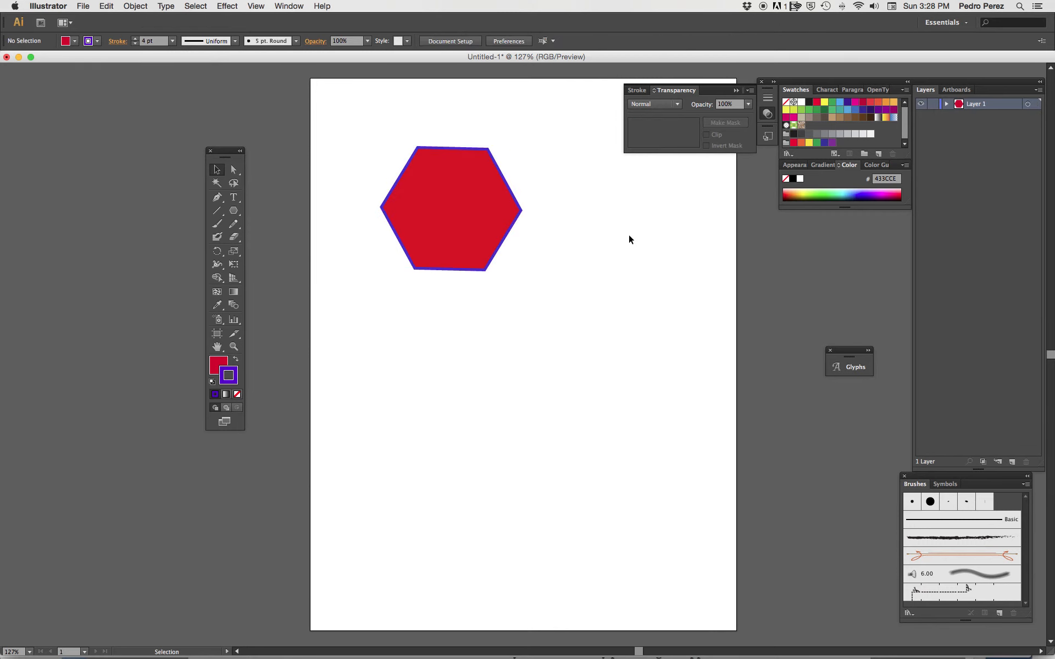
Delete the hexagon and create an eight-sided polygon with a 1.3891 in radius in the upper part of the artboard.
{"action": "left_click", "coordinate": [414, 230]}
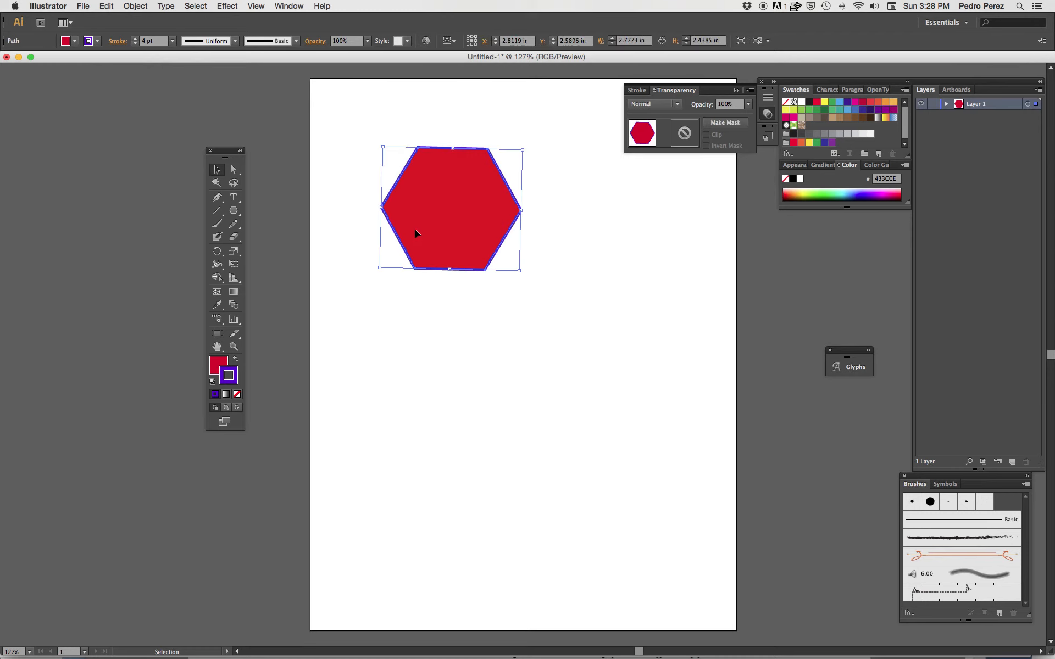
{"action": "key", "text": "Delete"}
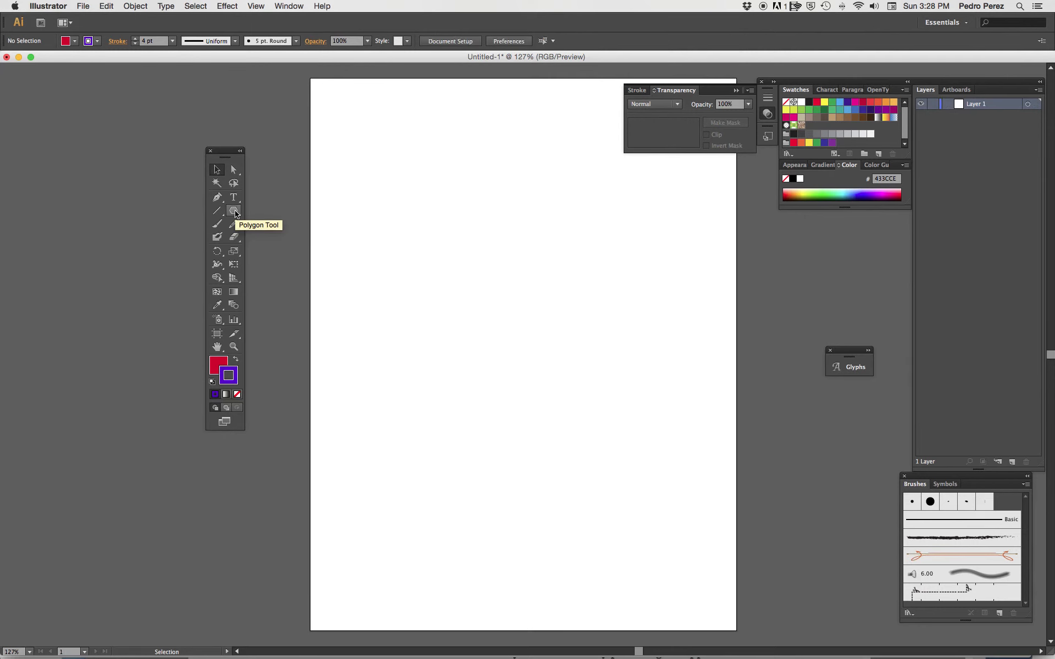
{"action": "left_click", "coordinate": [234, 212]}
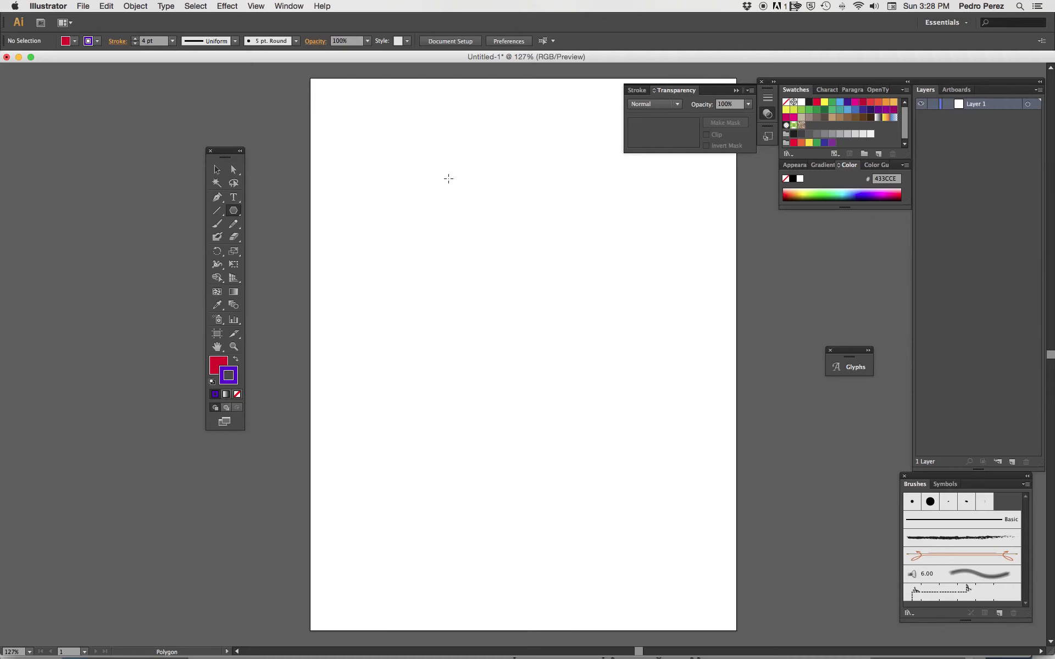
{"action": "left_click", "coordinate": [448, 178]}
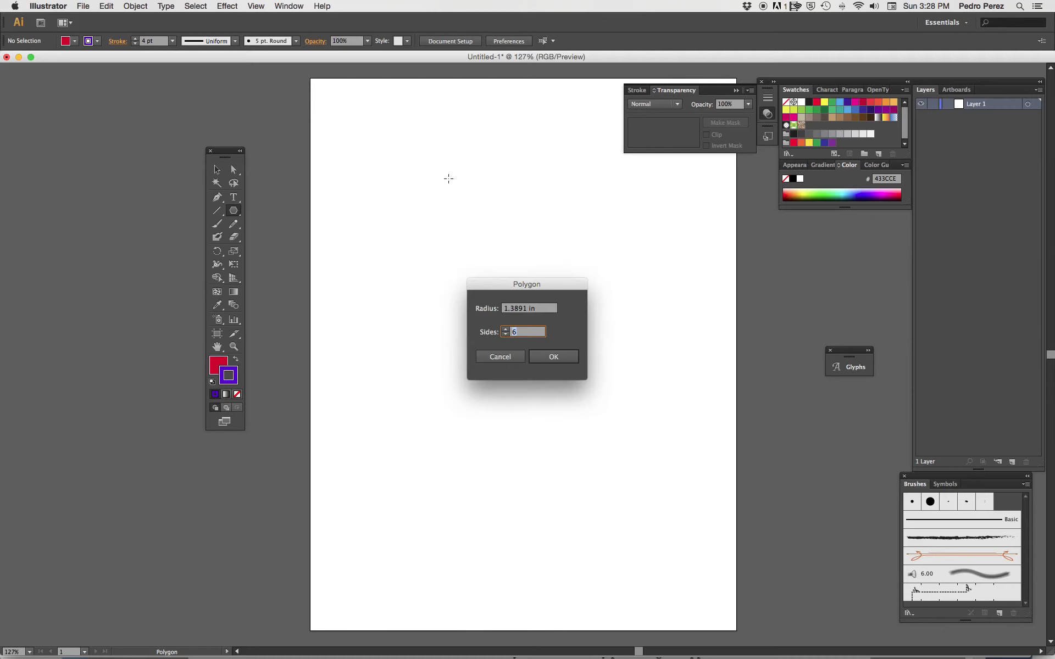
{"action": "type", "text": "8"}
{"action": "left_click", "coordinate": [554, 358]}
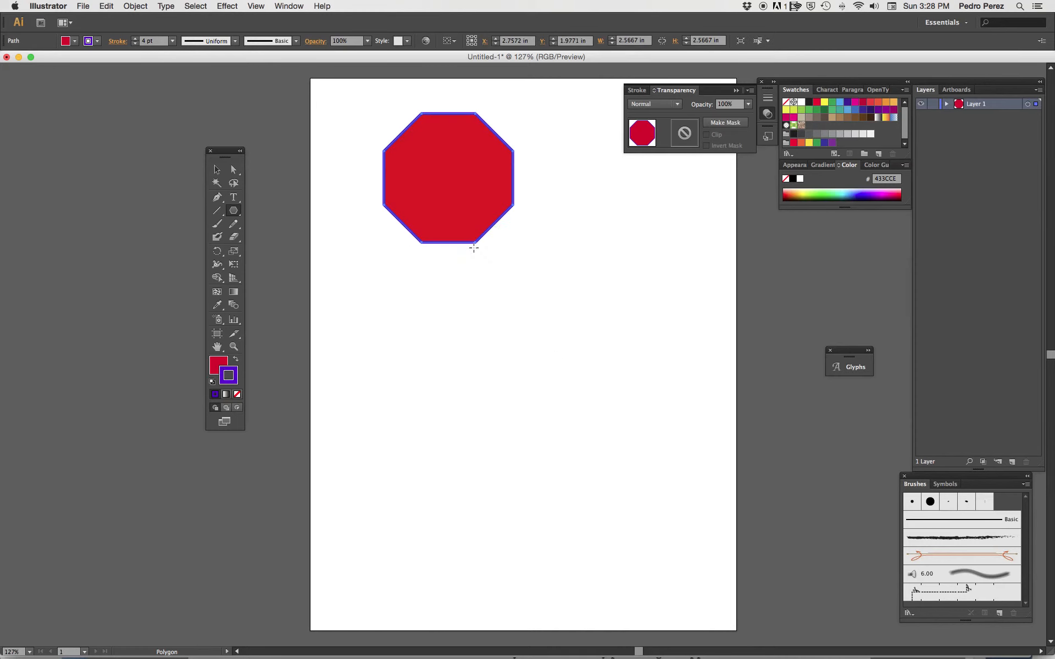
Enlarge the octagon proportionally to about 3.17 in wide and pull its lower-right corner point inward using Direct Selection.
{"action": "key", "text": "v"}
{"action": "left_click_drag", "start_coordinate": [511, 242], "coordinate": [546, 271]}
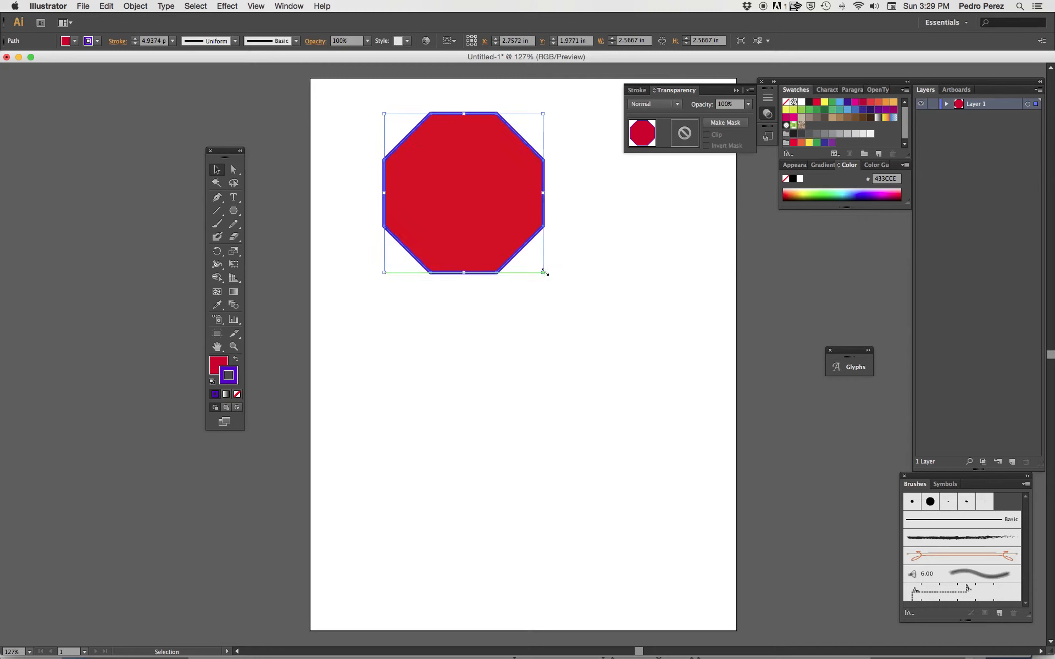
{"action": "left_click", "coordinate": [234, 170]}
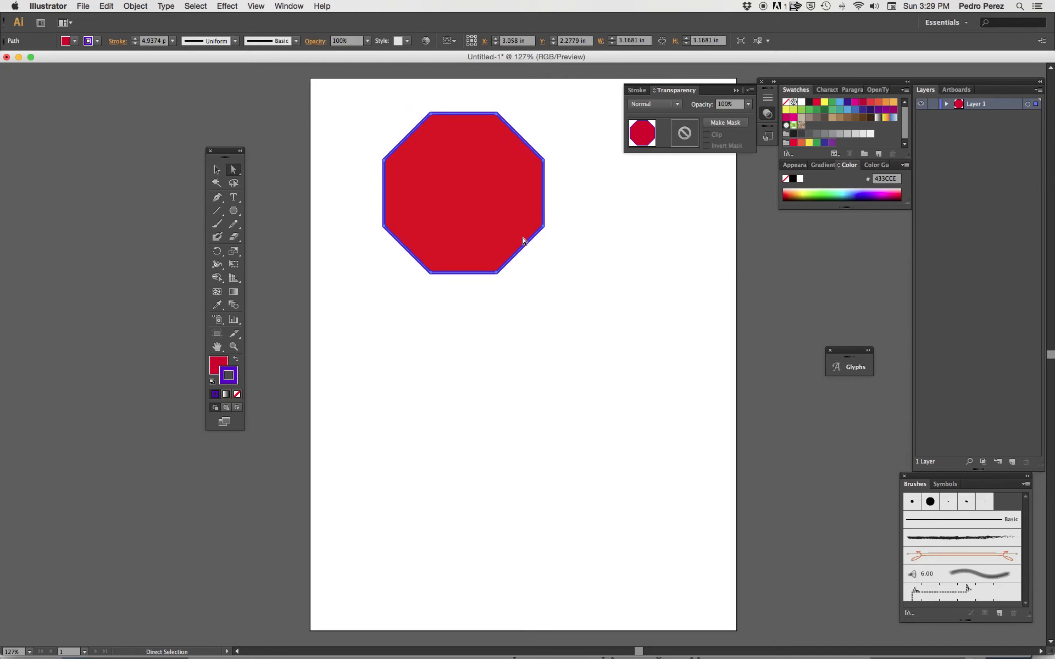
{"action": "left_click", "coordinate": [546, 230]}
{"action": "left_click", "coordinate": [547, 230]}
{"action": "left_click_drag", "start_coordinate": [547, 230], "coordinate": [473, 197]}
{"action": "left_click", "coordinate": [438, 162]}
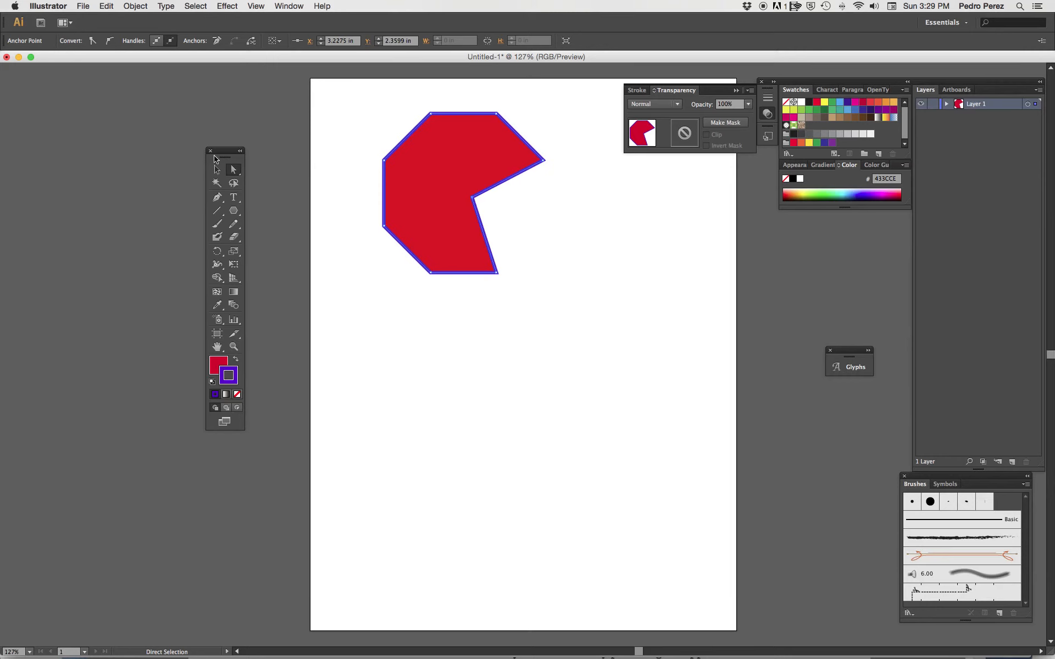
Delete the octagon's lower-right anchor point and the whole remaining shape.
{"action": "key", "text": "BackSpace"}
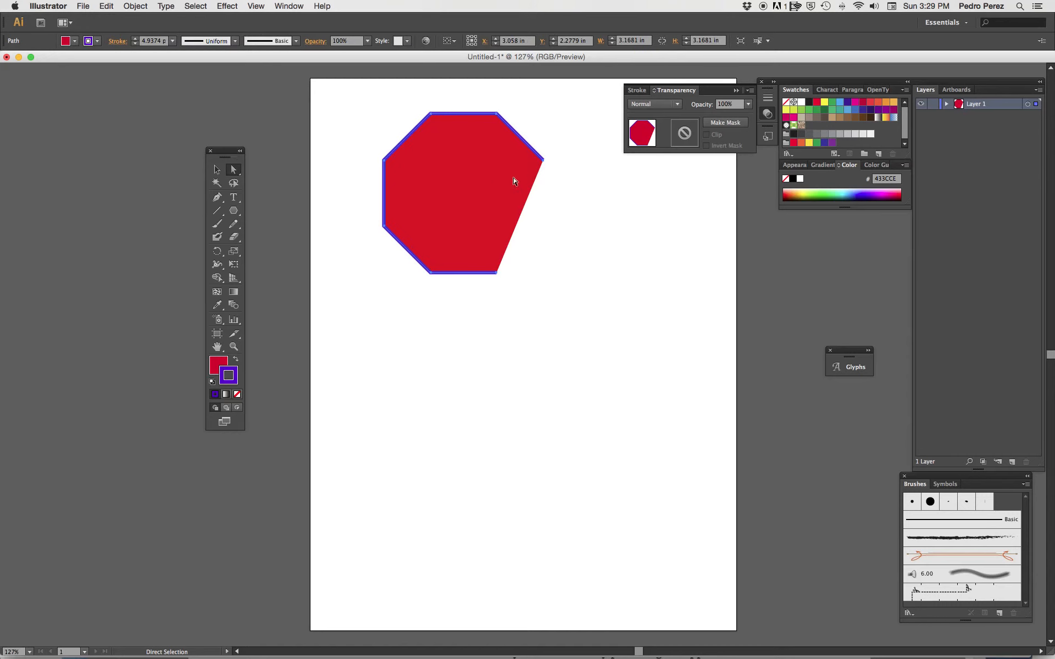
{"action": "left_click", "coordinate": [217, 170]}
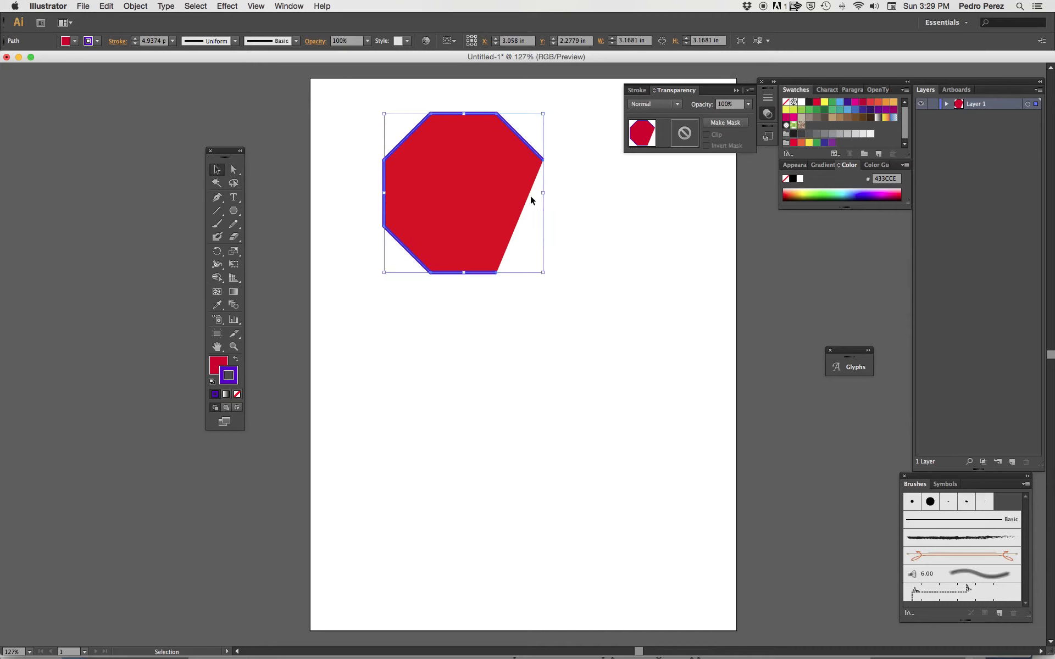
{"action": "key", "text": "BackSpace"}
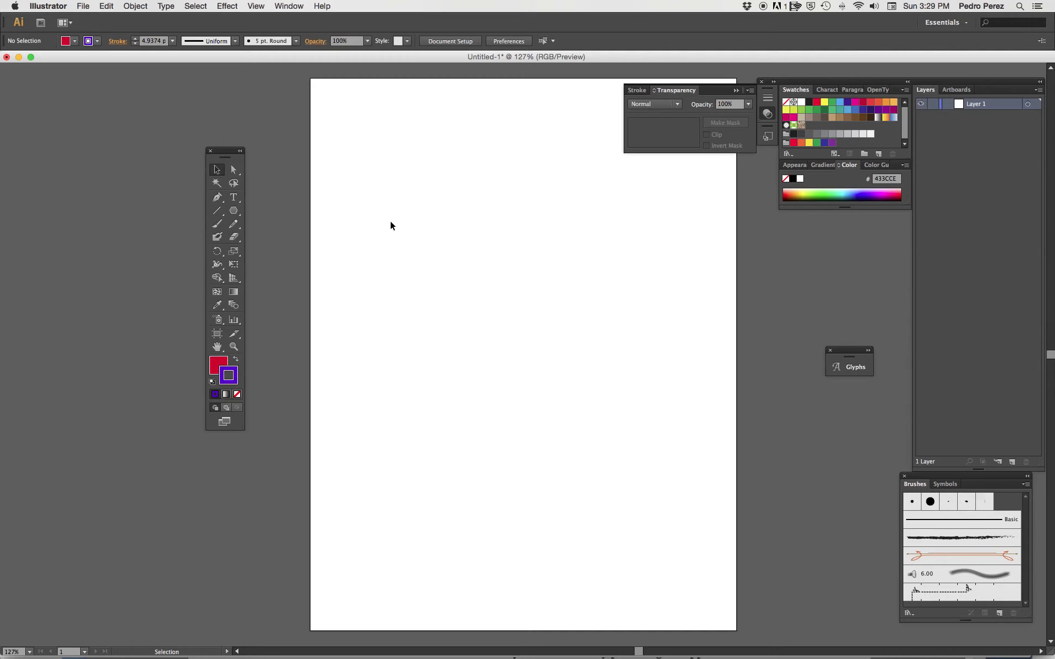
Draw a circle about 2.4 in wide and two ear circles about 1.47 in wide overlapping its upper left and upper right.
{"action": "left_click", "coordinate": [234, 211]}
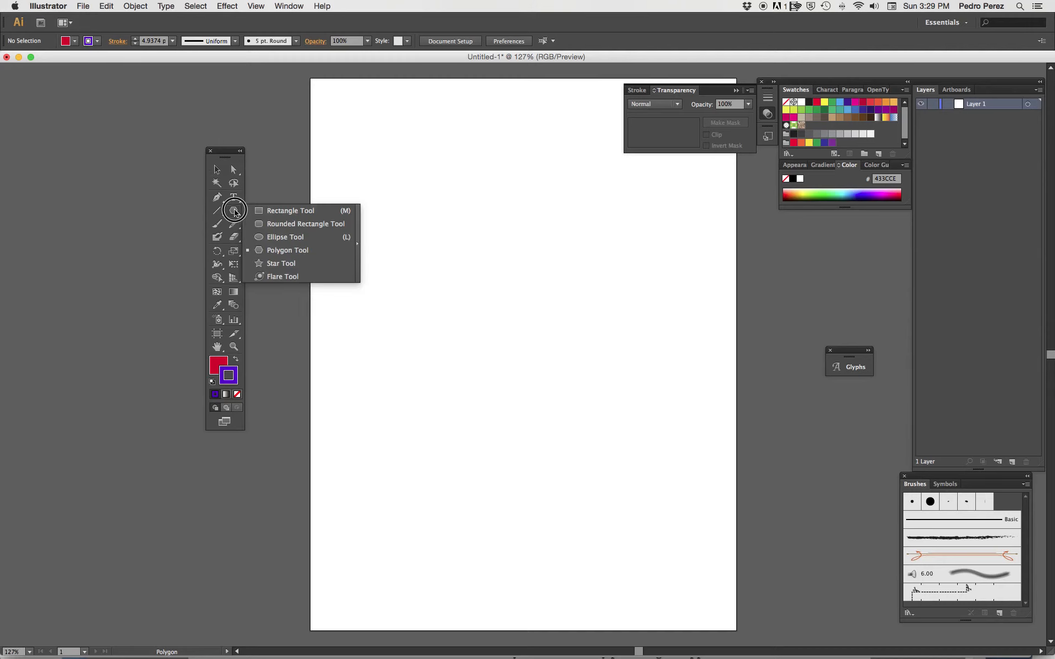
{"action": "left_click", "coordinate": [267, 240]}
{"action": "left_click_drag", "start_coordinate": [395, 205], "coordinate": [516, 327]}
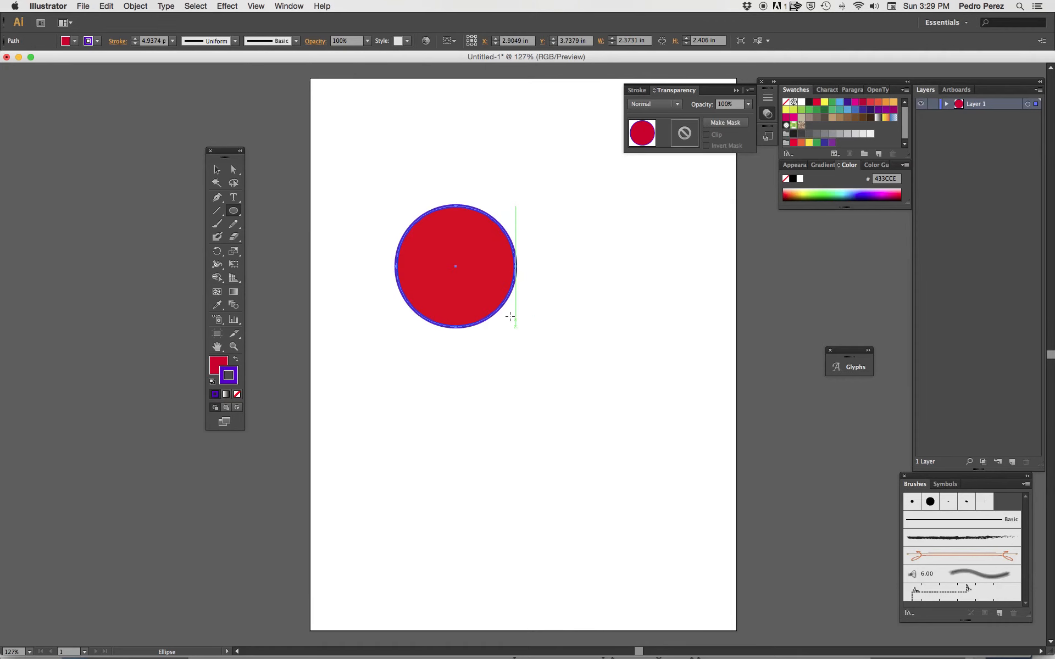
{"action": "left_click", "coordinate": [373, 176]}
{"action": "left_click_drag", "start_coordinate": [374, 176], "coordinate": [447, 251]}
{"action": "left_click_drag", "start_coordinate": [472, 175], "coordinate": [548, 251]}
Select all three overlapping circles and split them into separate pieces with Pathfinder's Divide.
{"action": "key", "text": "v"}
{"action": "key", "text": "ctrl+a"}
{"action": "key", "text": "ctrl+g"}
{"action": "key", "text": "ctrl+shift+F9"}
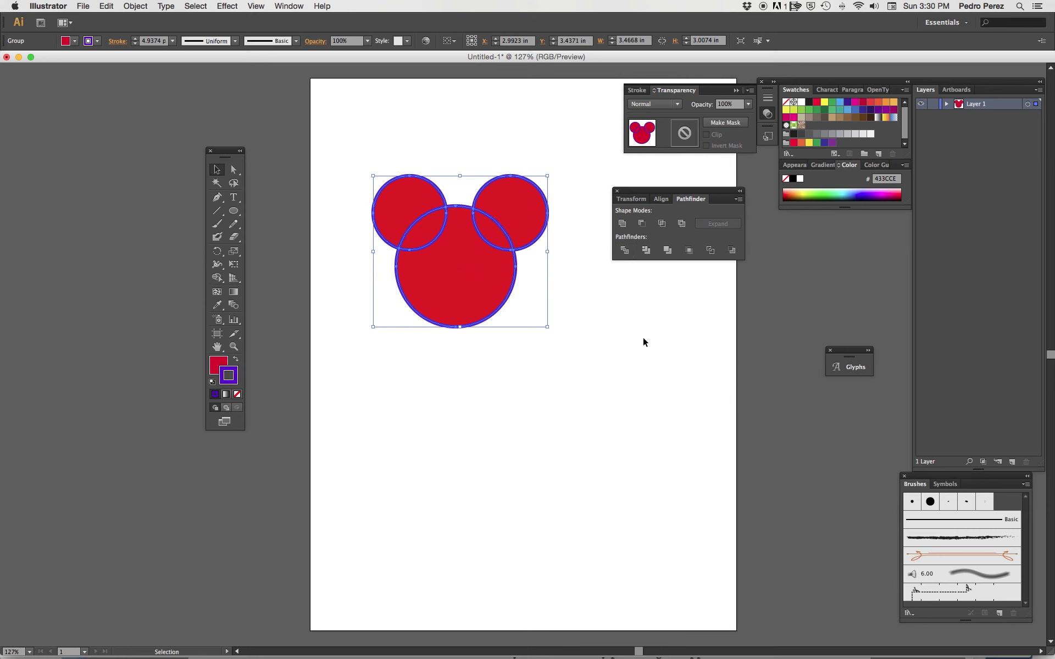
{"action": "left_click", "coordinate": [643, 338]}
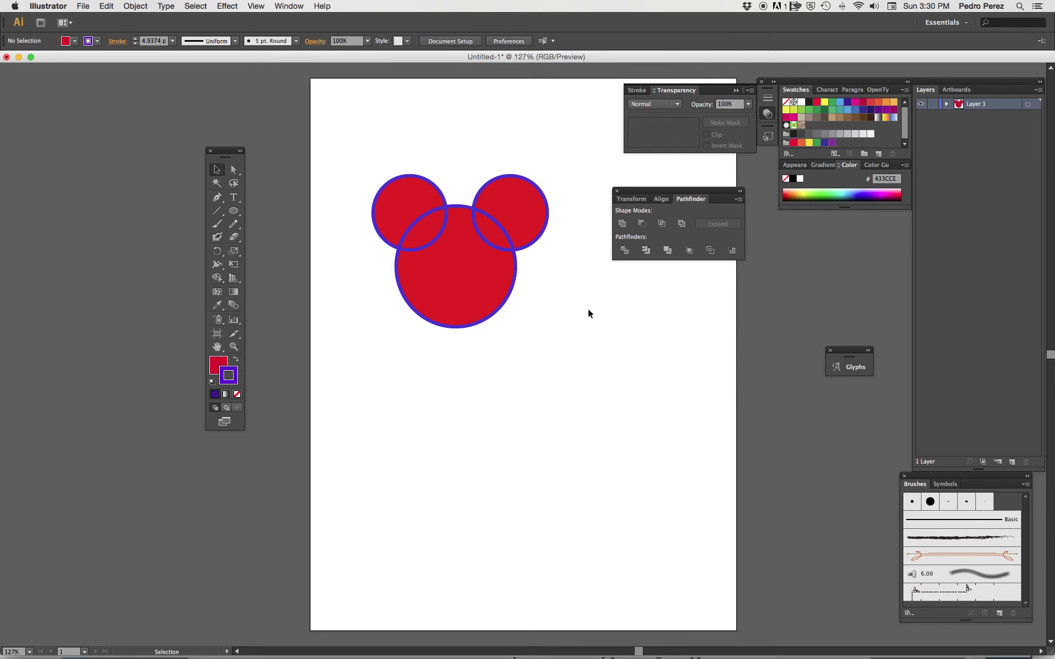
Move the two outer ear pieces up and outward, away from the head circle, using Direct Selection.
{"action": "left_click", "coordinate": [234, 171]}
{"action": "left_click_drag", "start_coordinate": [411, 197], "coordinate": [387, 180]}
{"action": "left_click_drag", "start_coordinate": [525, 206], "coordinate": [549, 187]}
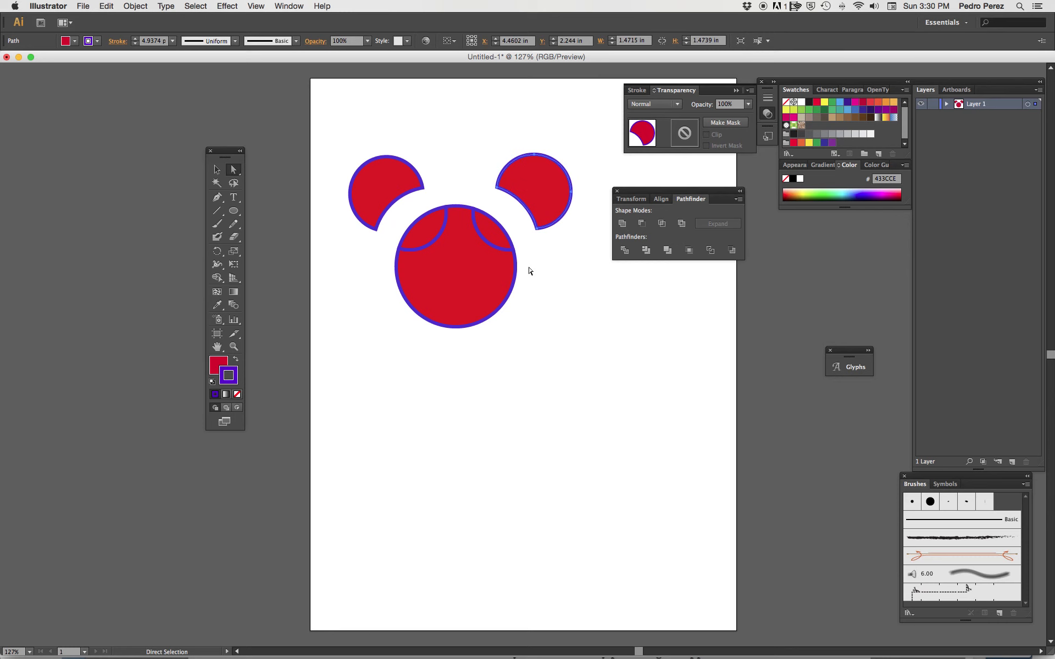
Give the head's upper-right overlap piece an orange F26522 fill and red D61D1D stroke, and the main head piece a yellow FFDE17 stroke.
{"action": "left_click", "coordinate": [493, 231]}
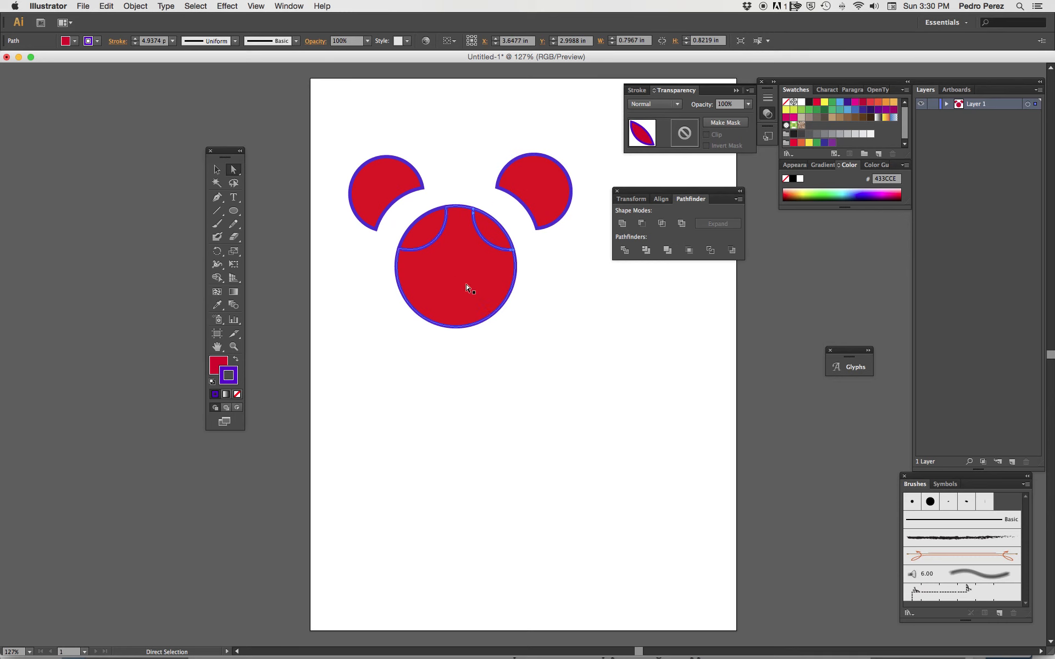
{"action": "left_click", "coordinate": [802, 143]}
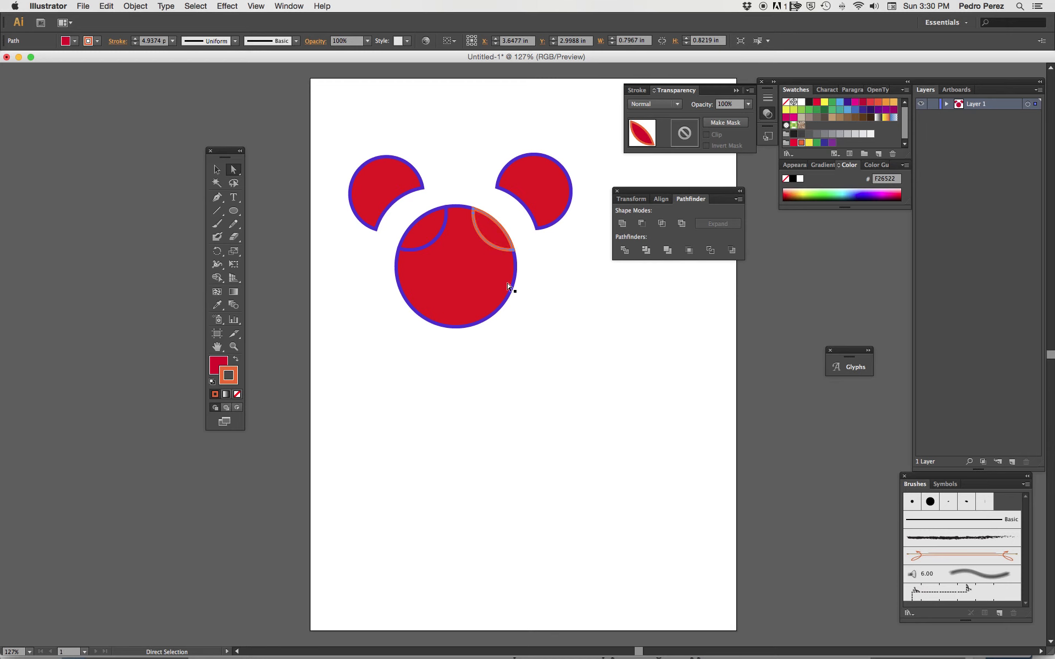
{"action": "left_click", "coordinate": [236, 359]}
{"action": "left_click", "coordinate": [485, 290]}
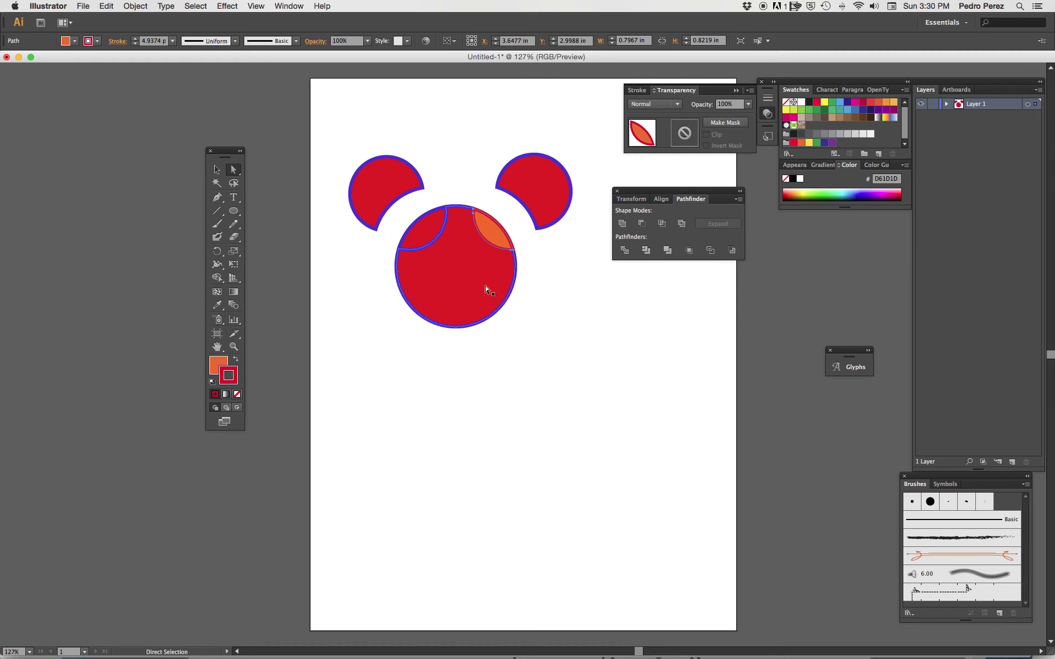
{"action": "left_click", "coordinate": [809, 142]}
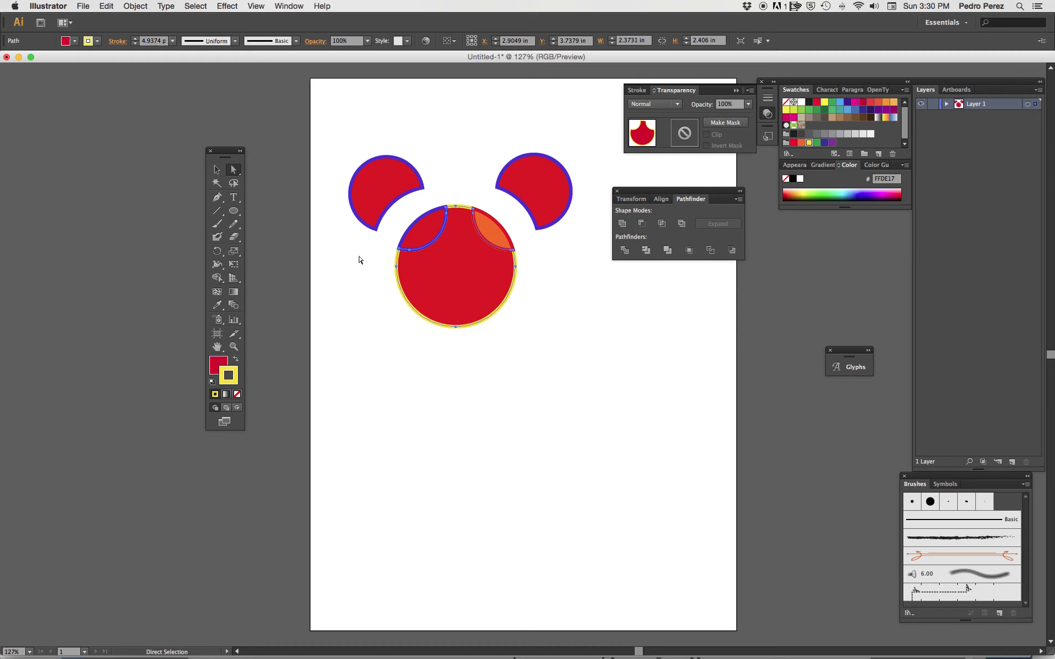
Swap the fill and stroke colors of the main head piece and deselect it.
{"action": "left_click", "coordinate": [236, 360]}
{"action": "left_click", "coordinate": [560, 311]}
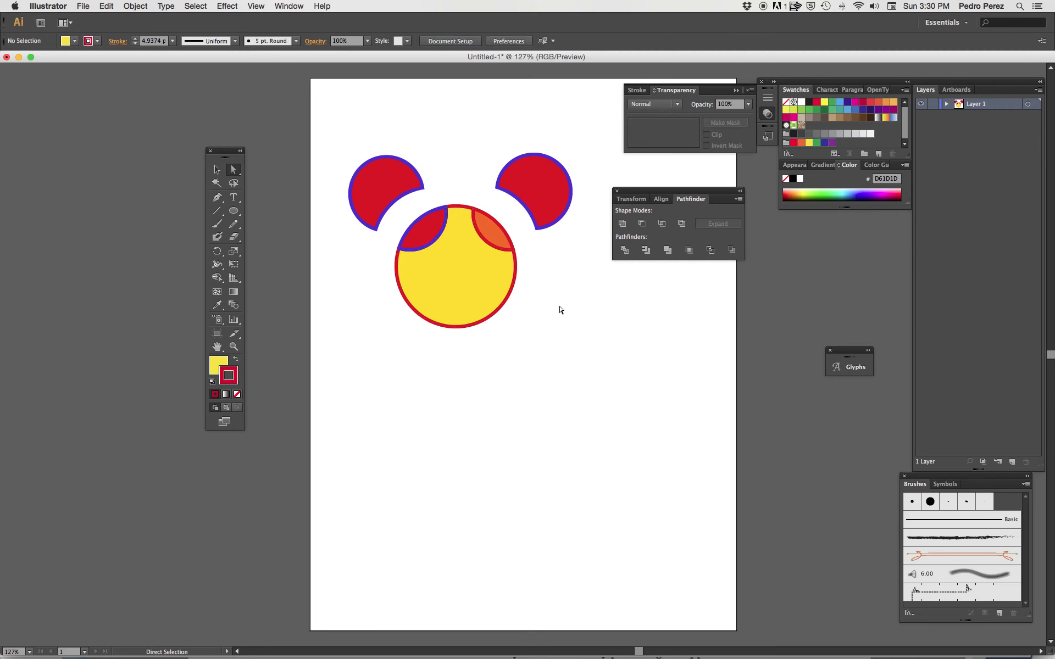
Select the whole divided mouse-head group and delete it from the artboard.
{"action": "left_click", "coordinate": [217, 170]}
{"action": "left_click_drag", "start_coordinate": [353, 149], "coordinate": [419, 252]}
{"action": "left_click_drag", "start_coordinate": [569, 342], "coordinate": [565, 341]}
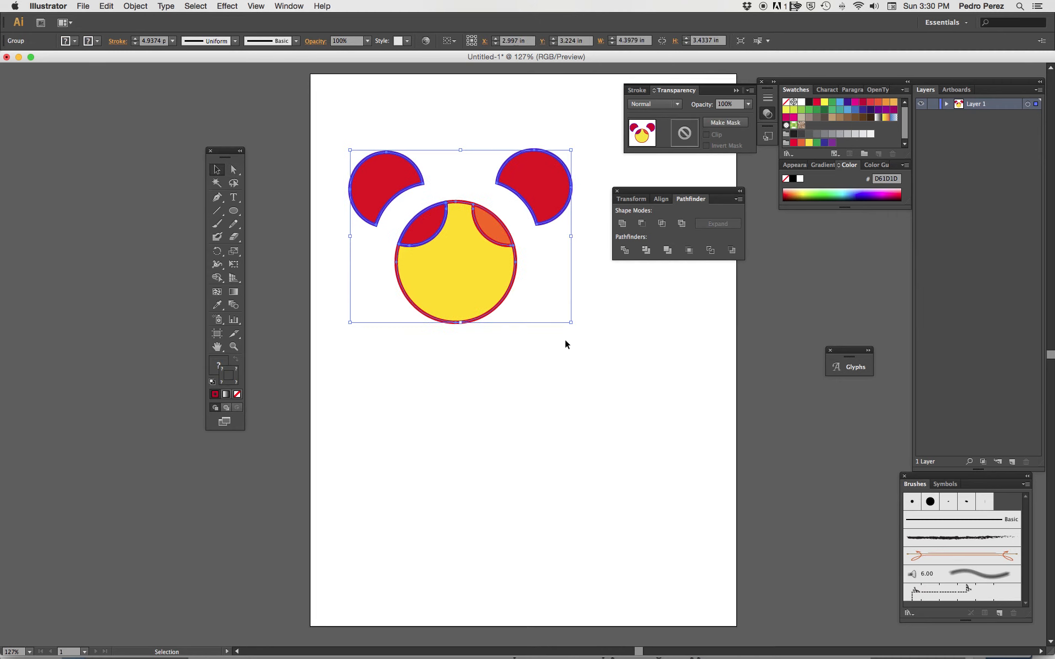
{"action": "key", "text": "Delete"}
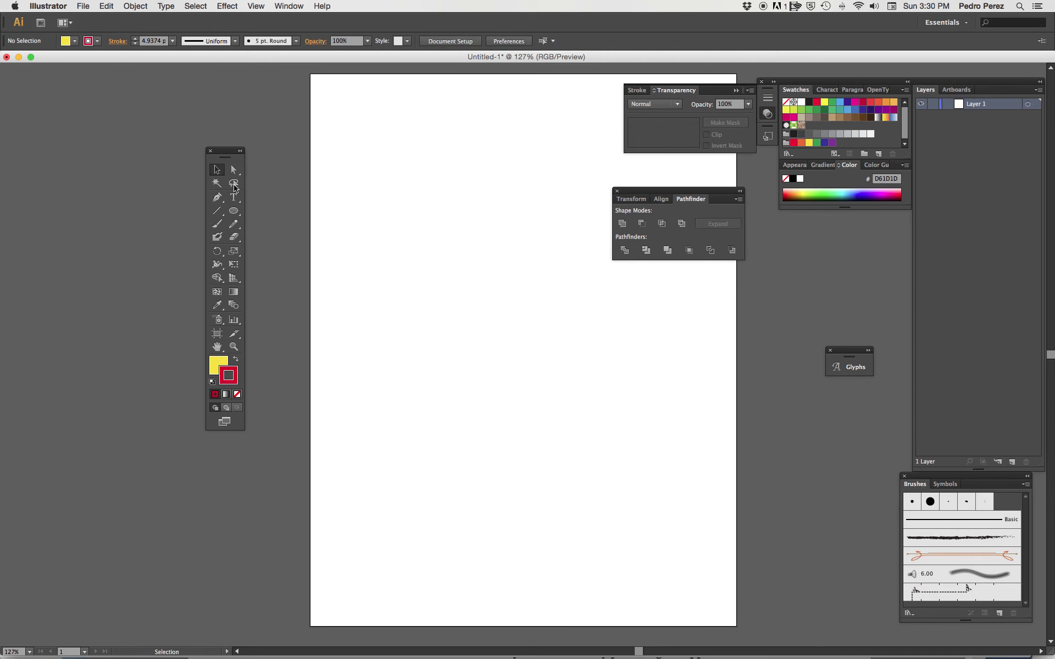
Draw an open four-anchor wavy curve descending from upper left to lower right with the Pen tool, and set its fill to None.
{"action": "left_click", "coordinate": [217, 199]}
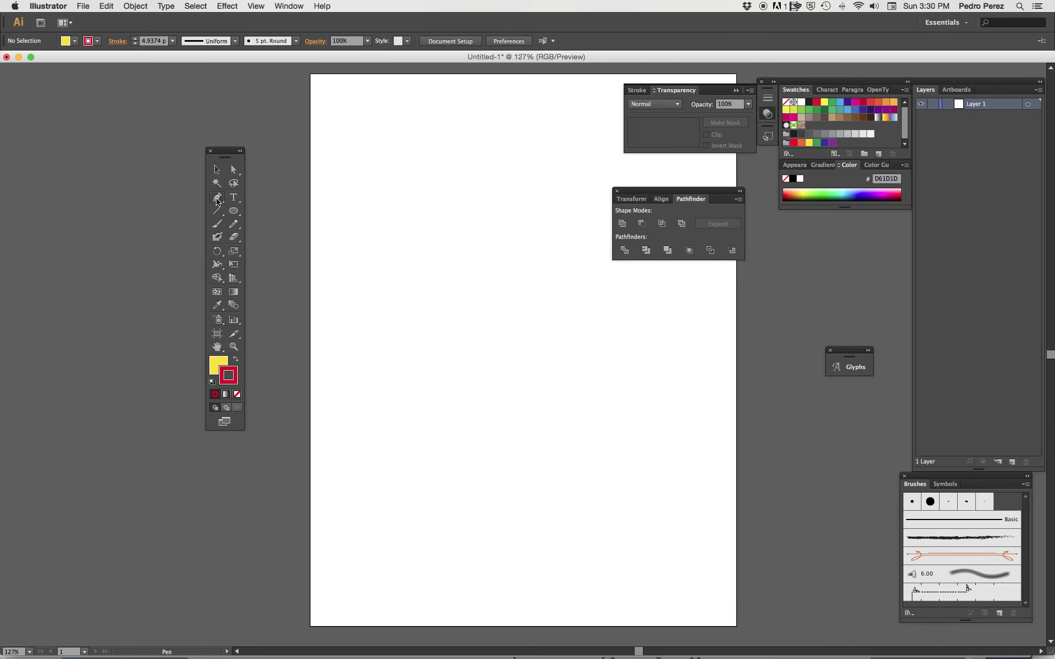
{"action": "left_click", "coordinate": [394, 179]}
{"action": "left_click_drag", "start_coordinate": [482, 210], "coordinate": [499, 275]}
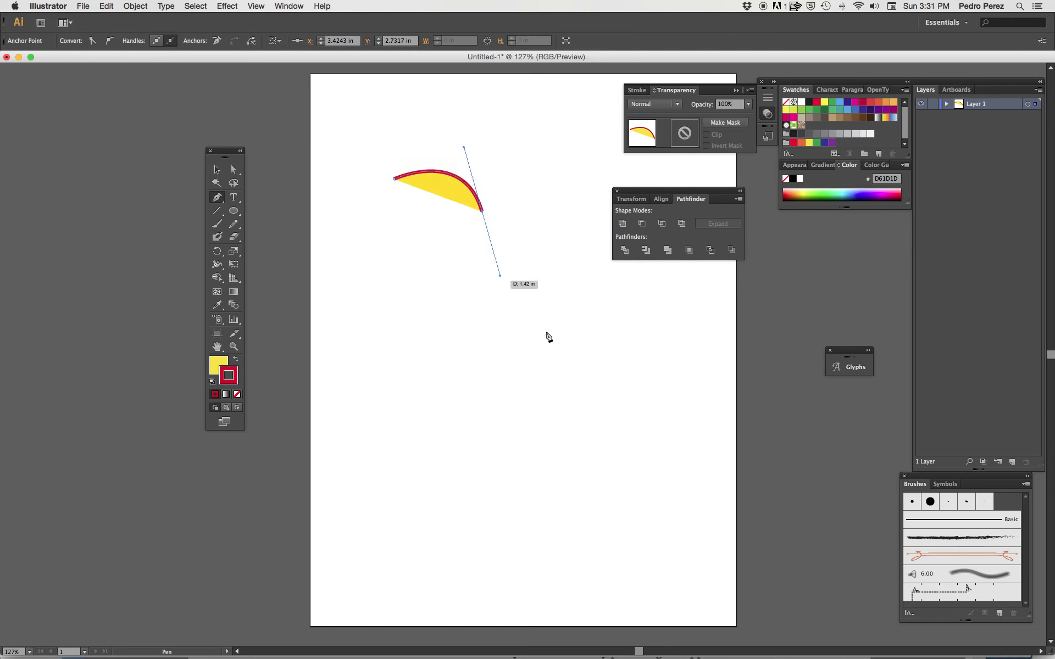
{"action": "left_click_drag", "start_coordinate": [553, 338], "coordinate": [613, 335]}
{"action": "left_click_drag", "start_coordinate": [653, 386], "coordinate": [658, 431]}
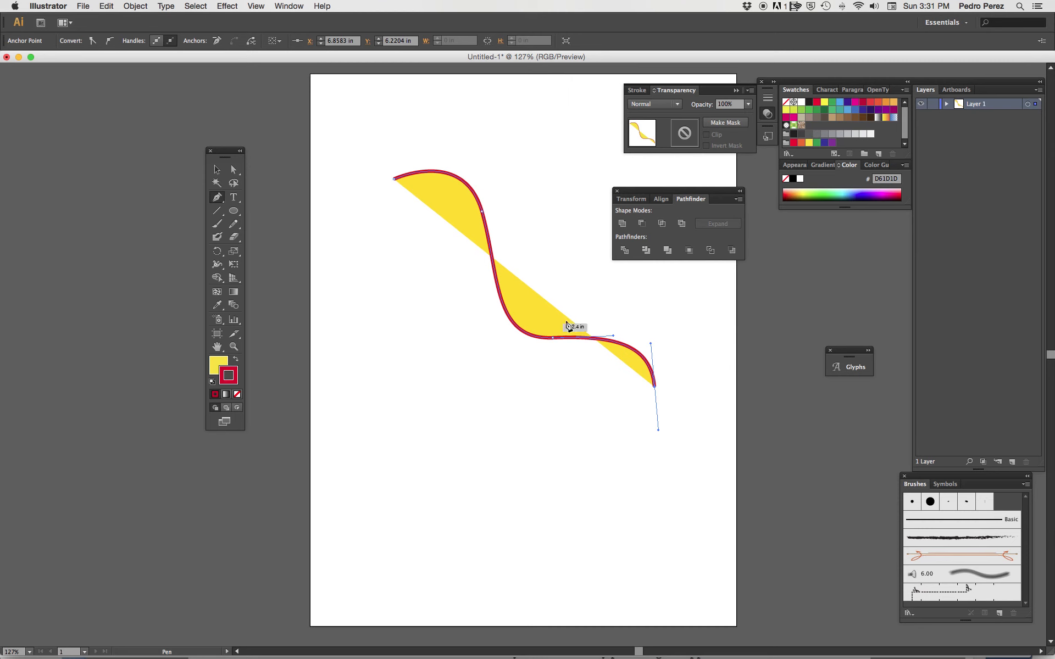
{"action": "left_click", "coordinate": [219, 365]}
{"action": "left_click", "coordinate": [237, 395]}
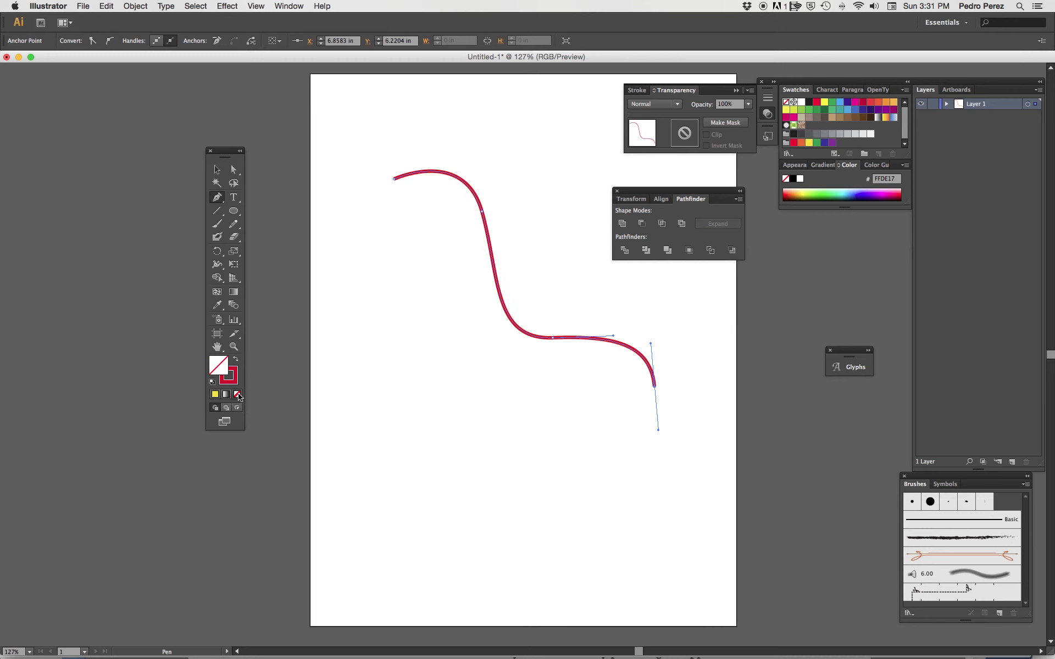
Reshape the curve with Direct Selection by moving its second anchor left and rotating the direction handles of its second and third anchors.
{"action": "left_click", "coordinate": [234, 170]}
{"action": "left_click_drag", "start_coordinate": [480, 216], "coordinate": [455, 227]}
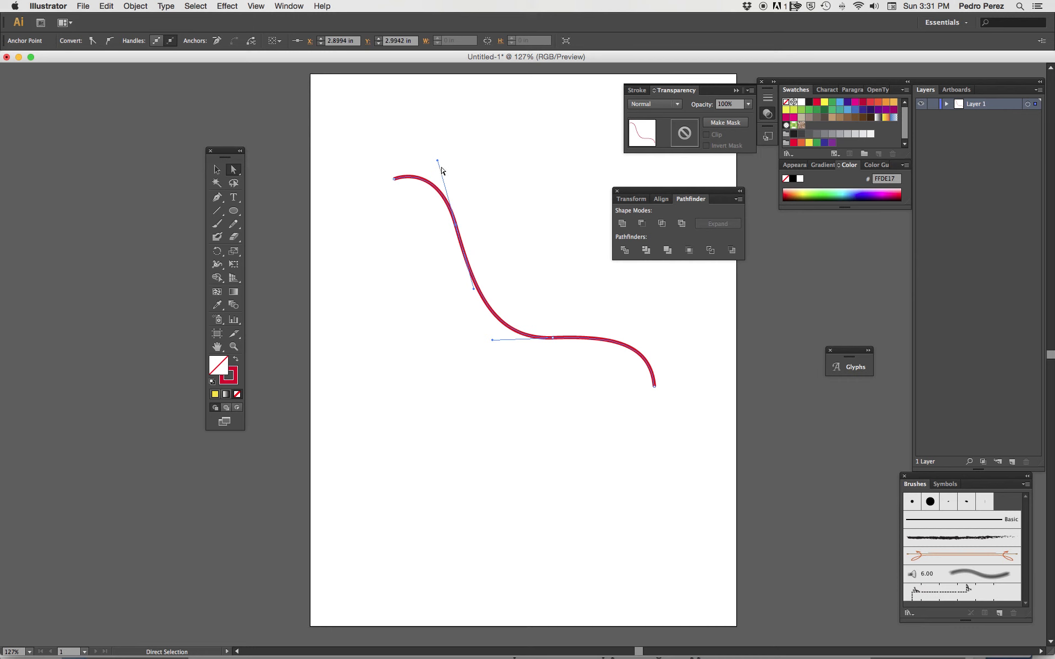
{"action": "left_click_drag", "start_coordinate": [443, 160], "coordinate": [502, 189]}
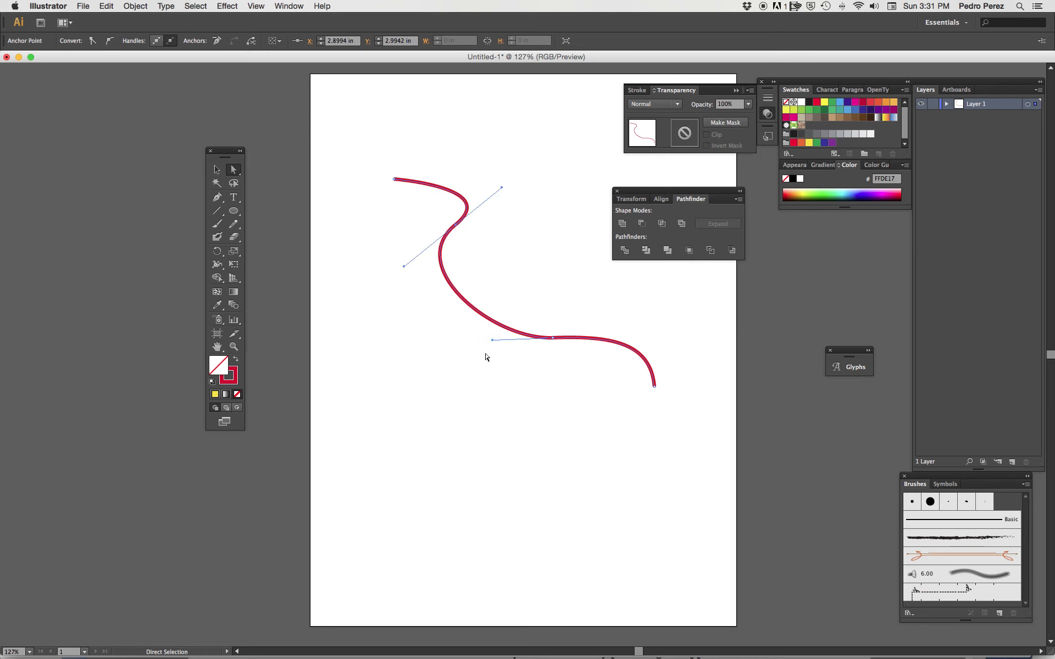
{"action": "left_click_drag", "start_coordinate": [492, 339], "coordinate": [517, 386]}
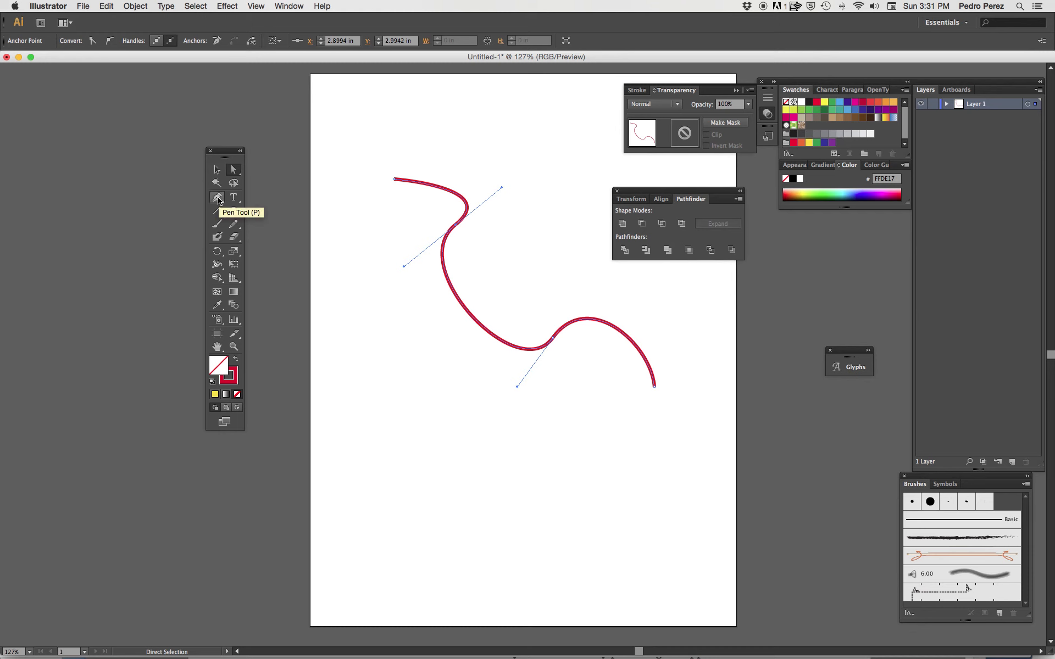
Tear off the Pen tool group beside the curve and turn the curve's second anchor into a corner with Convert Anchor Point.
{"action": "left_click_drag", "start_coordinate": [218, 199], "coordinate": [377, 221]}
{"action": "left_click_drag", "start_coordinate": [257, 210], "coordinate": [551, 213]}
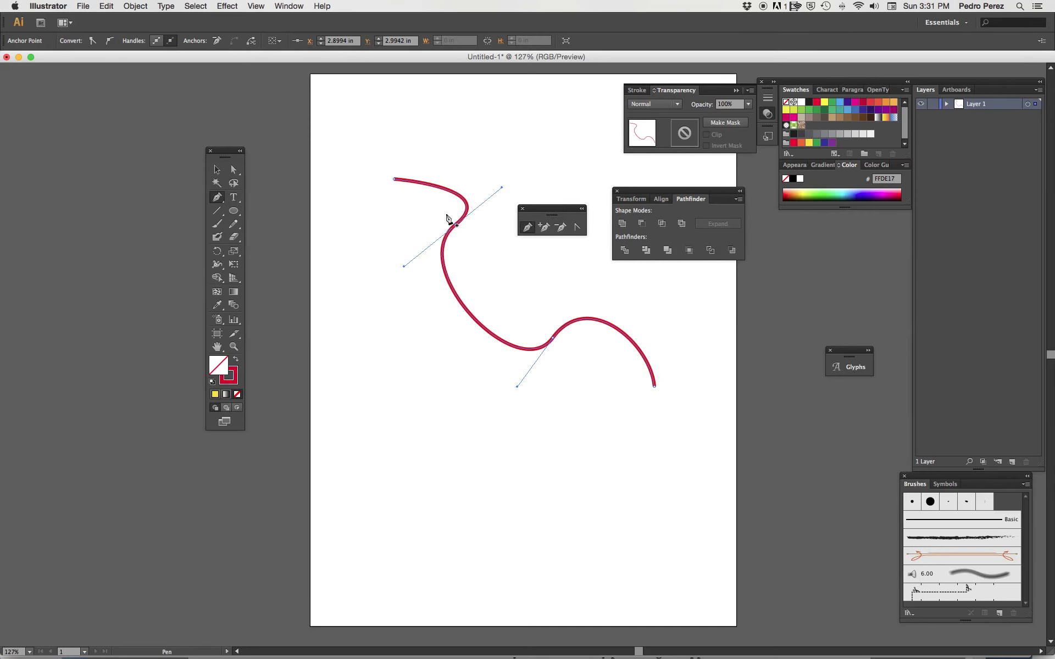
{"action": "left_click", "coordinate": [577, 228]}
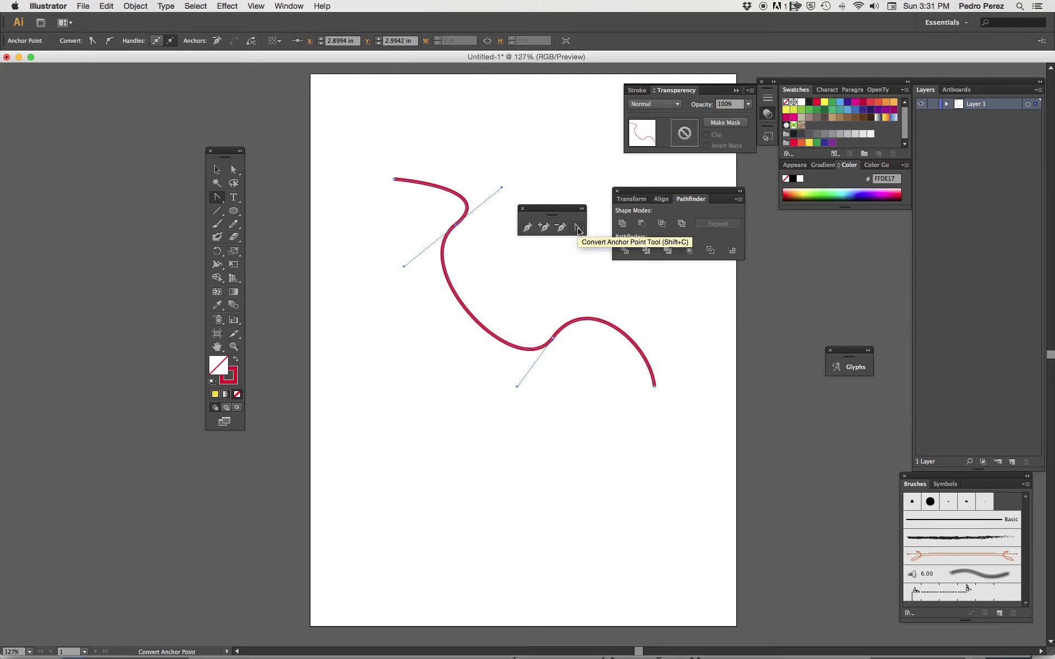
{"action": "left_click", "coordinate": [456, 225]}
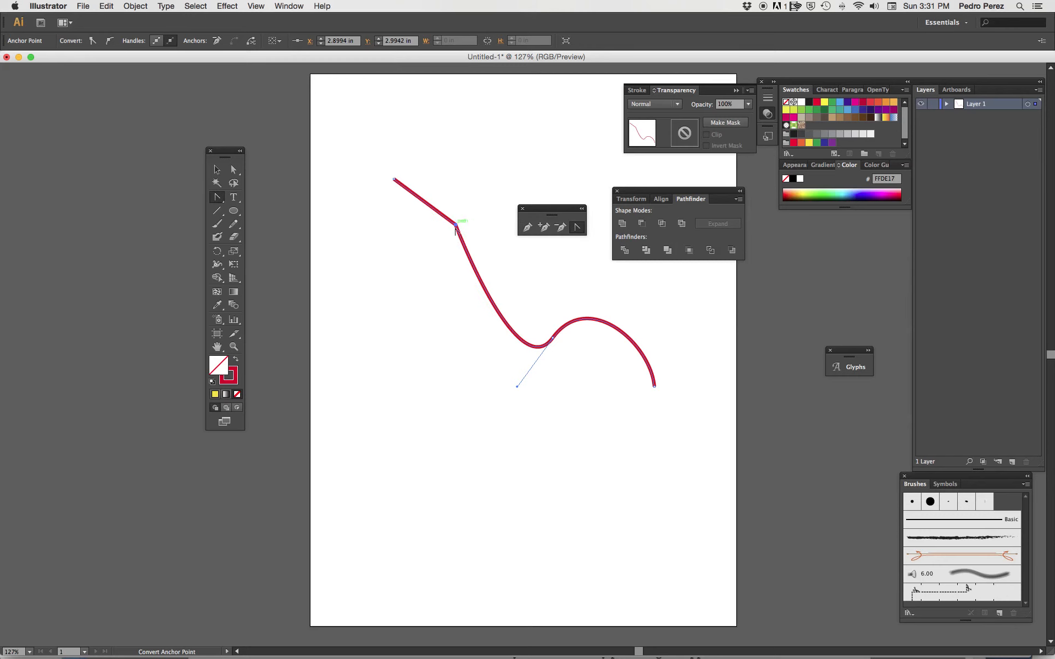
Move the corner anchor up and right, and the path's starting anchor down, using Direct Selection.
{"action": "left_click", "coordinate": [234, 169]}
{"action": "left_click_drag", "start_coordinate": [456, 225], "coordinate": [483, 196]}
{"action": "left_click_drag", "start_coordinate": [394, 179], "coordinate": [390, 251]}
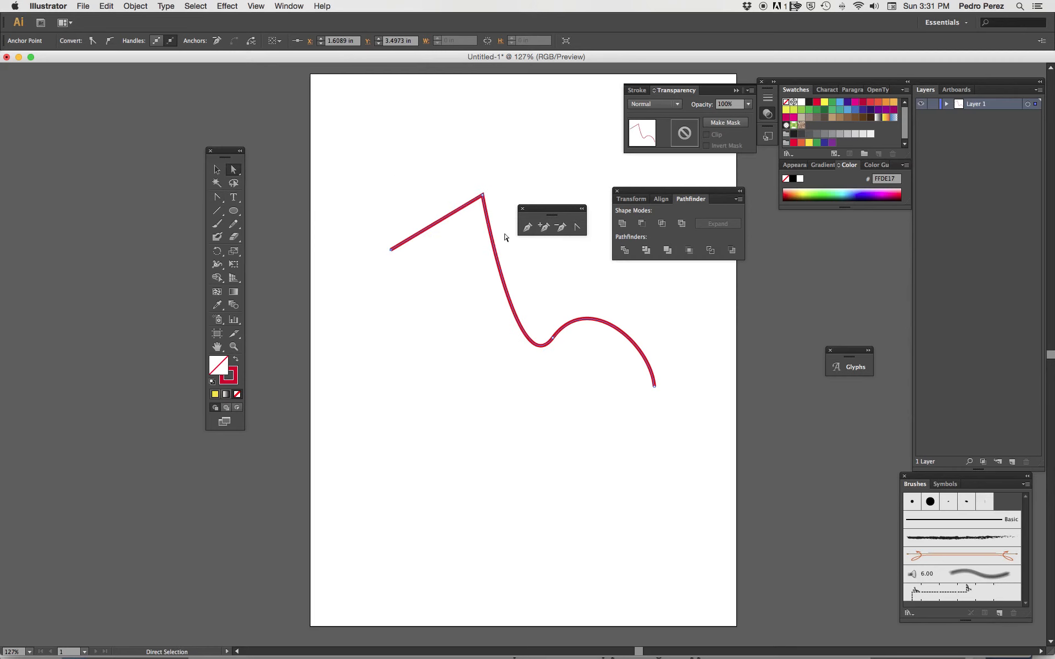
Select the entire path and move it down toward the middle of the artboard.
{"action": "left_click", "coordinate": [217, 169]}
{"action": "left_click", "coordinate": [496, 252]}
{"action": "left_click_drag", "start_coordinate": [502, 273], "coordinate": [496, 328]}
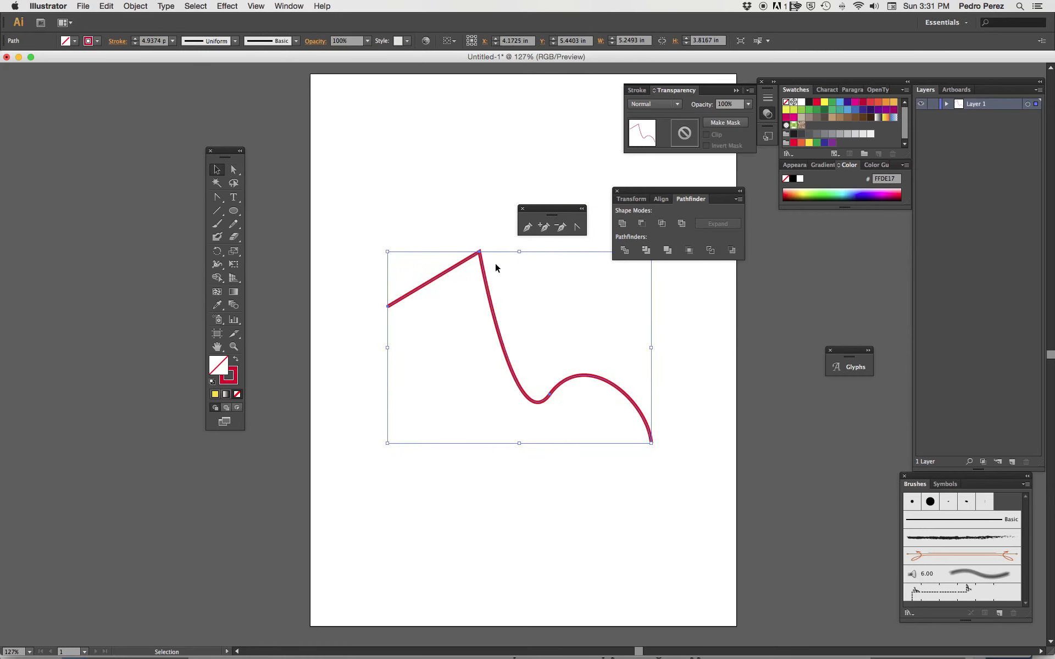
Add an anchor point midway along the steep segment and move it right to about X 5.81 in, Y 4.65 in.
{"action": "left_click", "coordinate": [233, 169]}
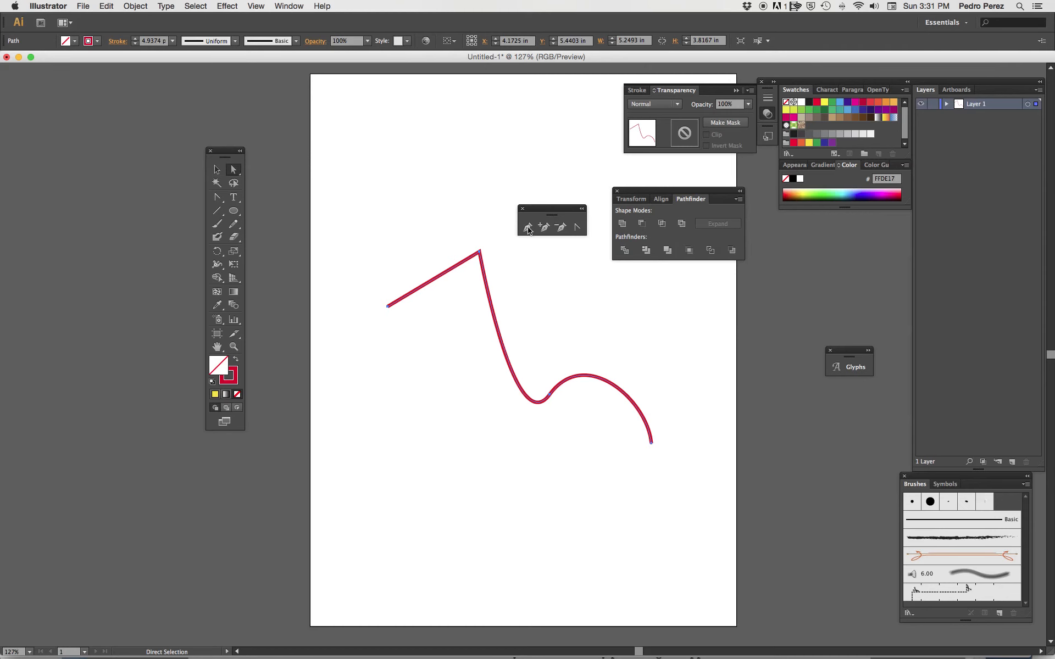
{"action": "left_click", "coordinate": [544, 227]}
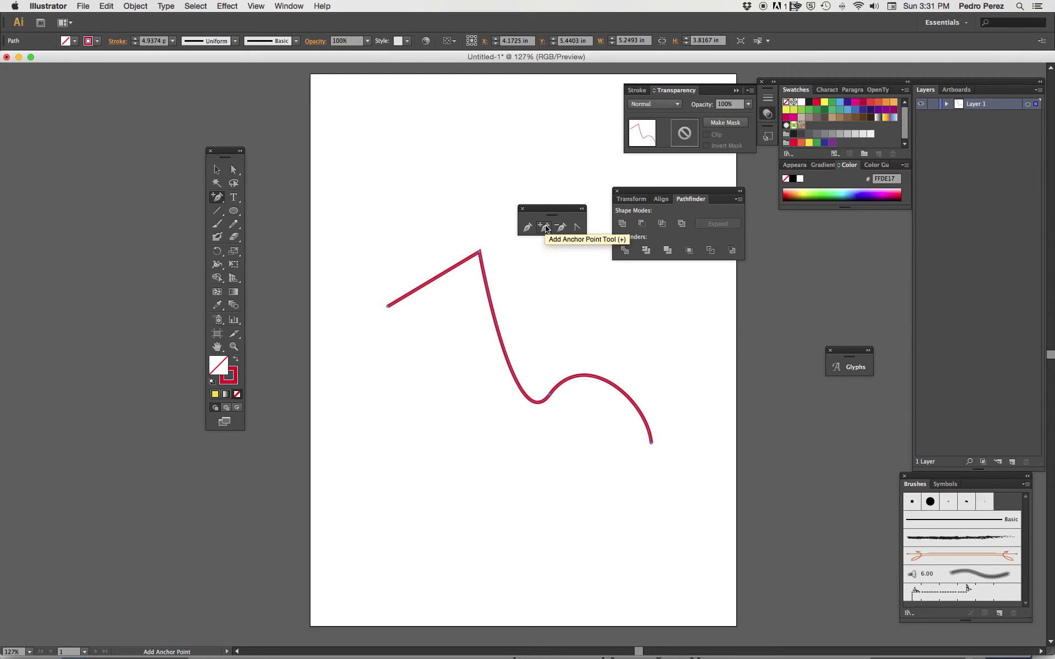
{"action": "left_click", "coordinate": [501, 340]}
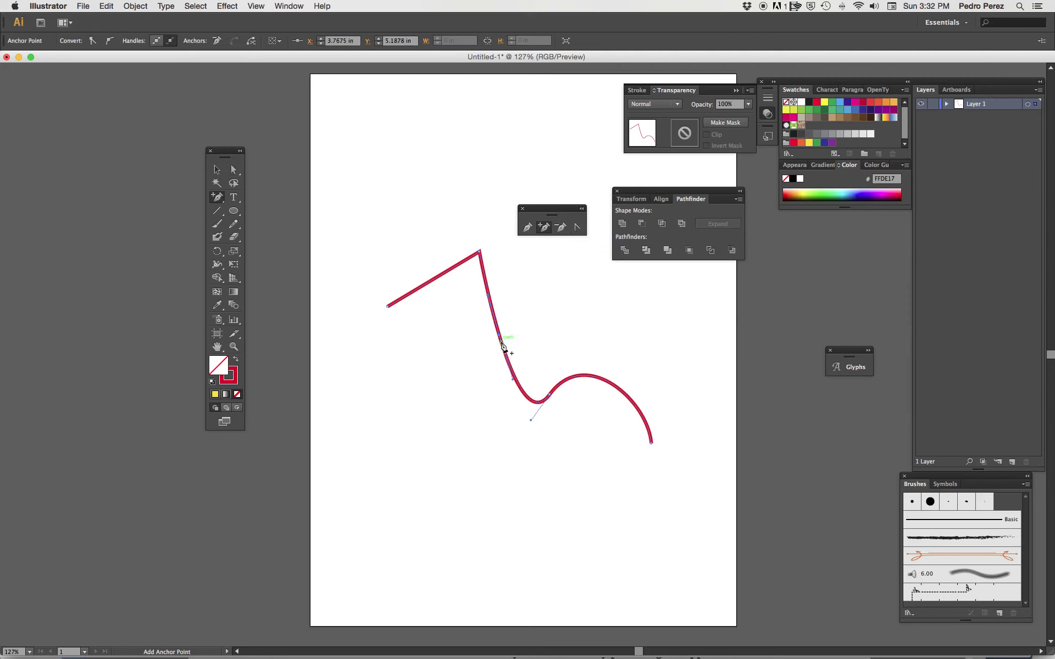
{"action": "left_click", "coordinate": [234, 172]}
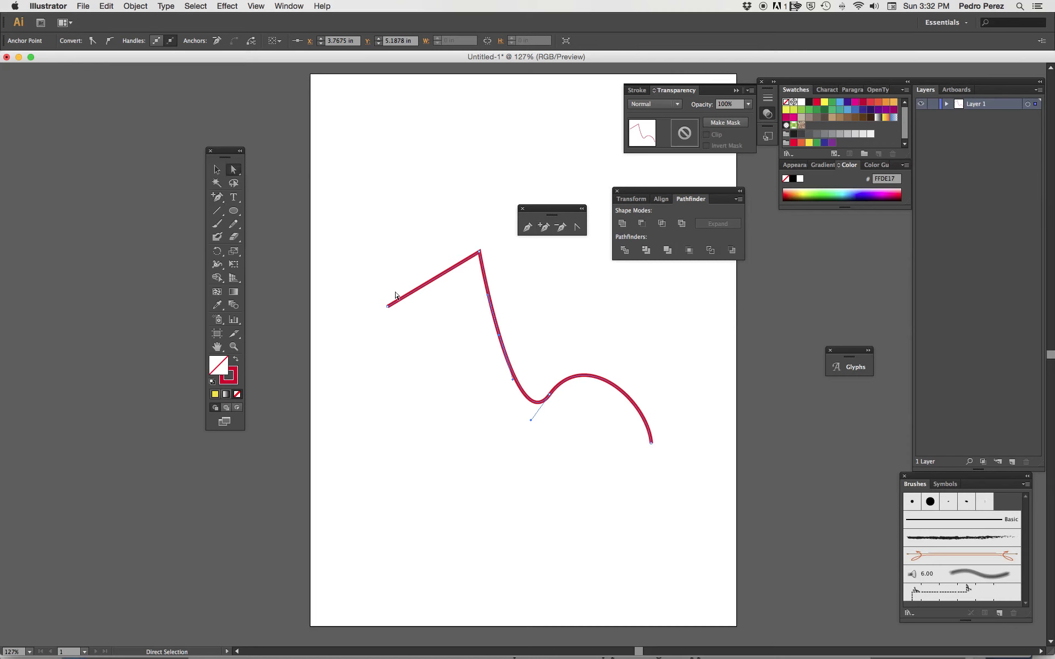
{"action": "left_click_drag", "start_coordinate": [501, 339], "coordinate": [603, 312]}
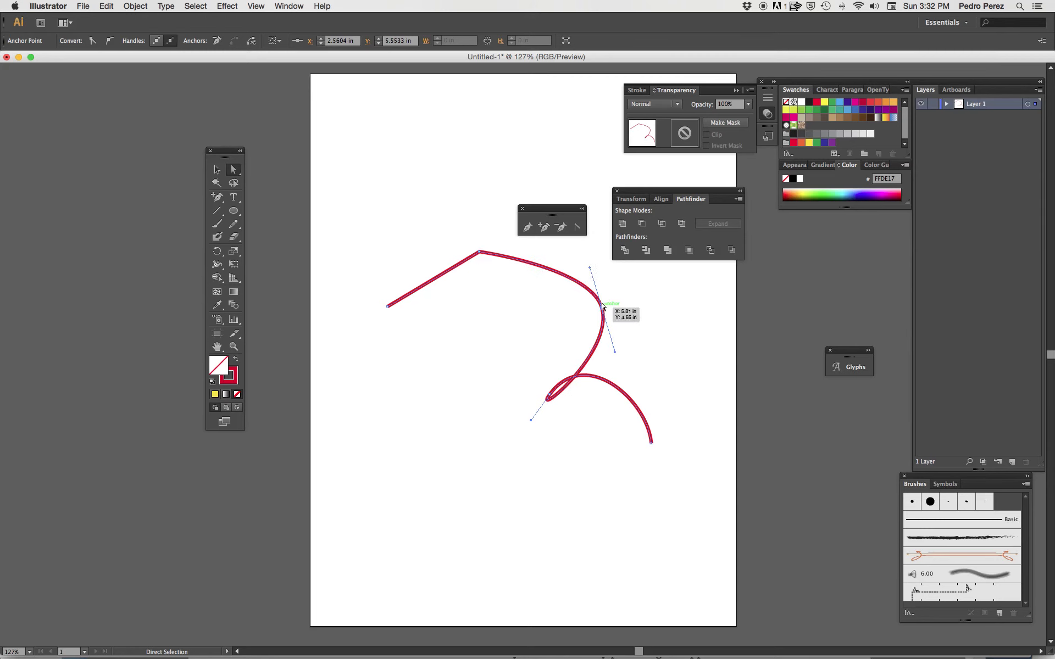
Convert the added anchor to a corner point and move it to about X 5.13 in, Y 4.51 in.
{"action": "left_click", "coordinate": [576, 228]}
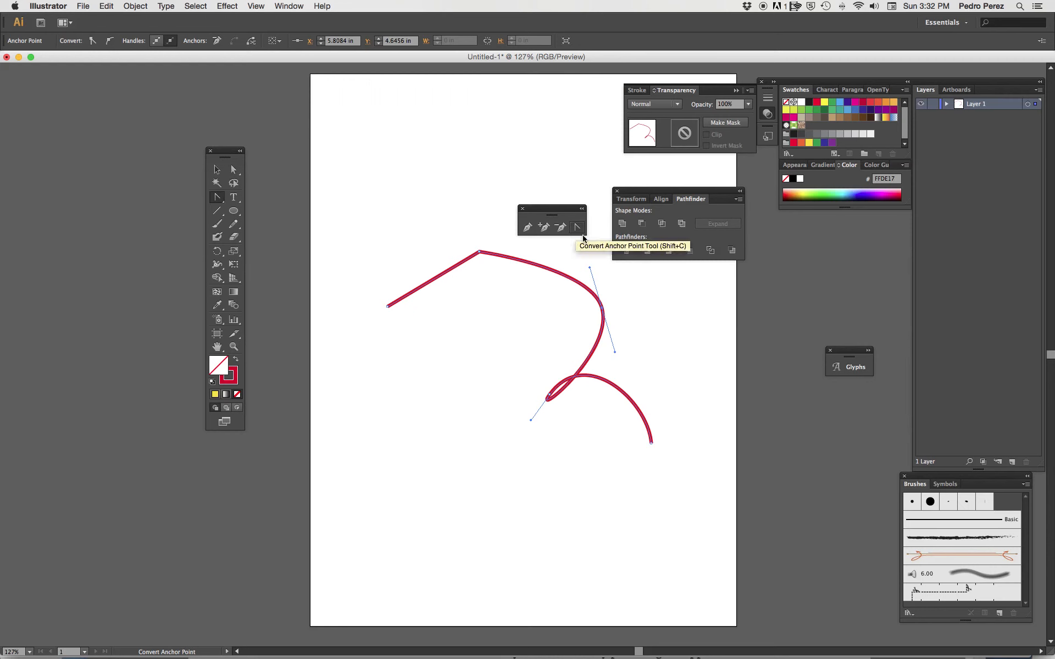
{"action": "left_click", "coordinate": [603, 310]}
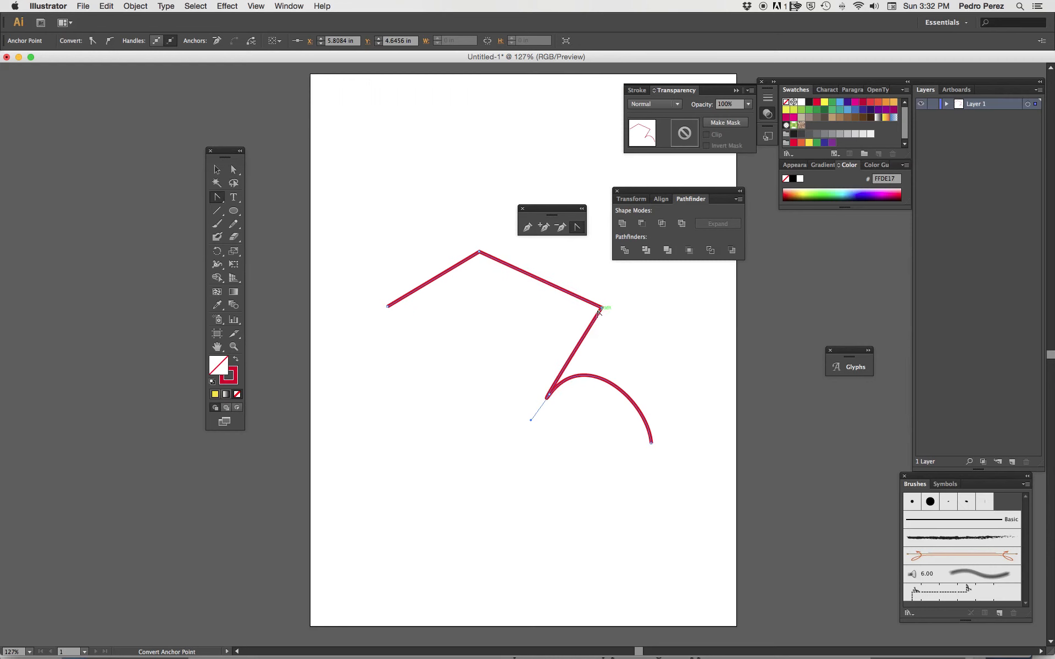
{"action": "key", "text": "a"}
{"action": "left_click_drag", "start_coordinate": [600, 311], "coordinate": [567, 301]}
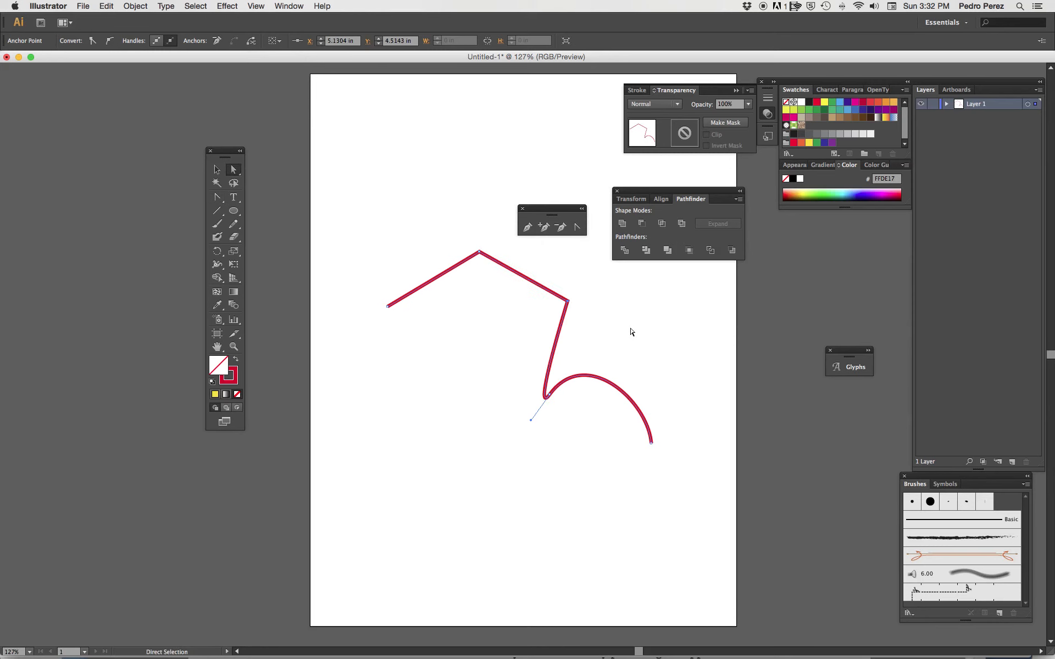
Select the whole red path and delete it from the artboard.
{"action": "left_click_drag", "start_coordinate": [368, 235], "coordinate": [684, 463]}
{"action": "key", "text": "Delete"}
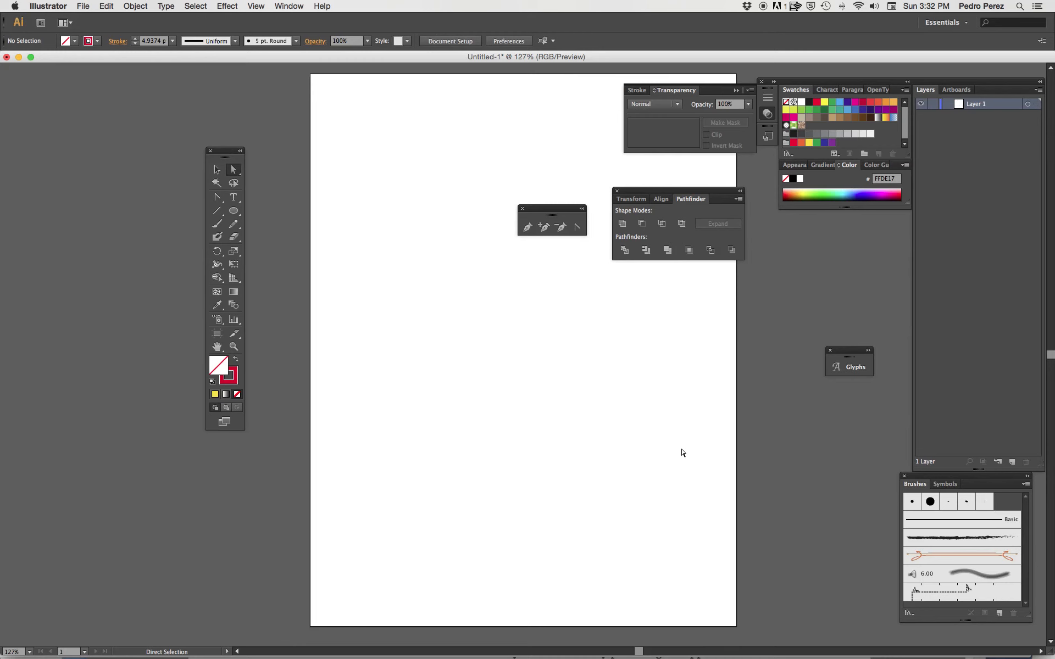
Draw a circle about 3.44 in wide near the middle of the artboard and fill it with orange F26522.
{"action": "left_click", "coordinate": [234, 212]}
{"action": "left_click_drag", "start_coordinate": [412, 290], "coordinate": [585, 448]}
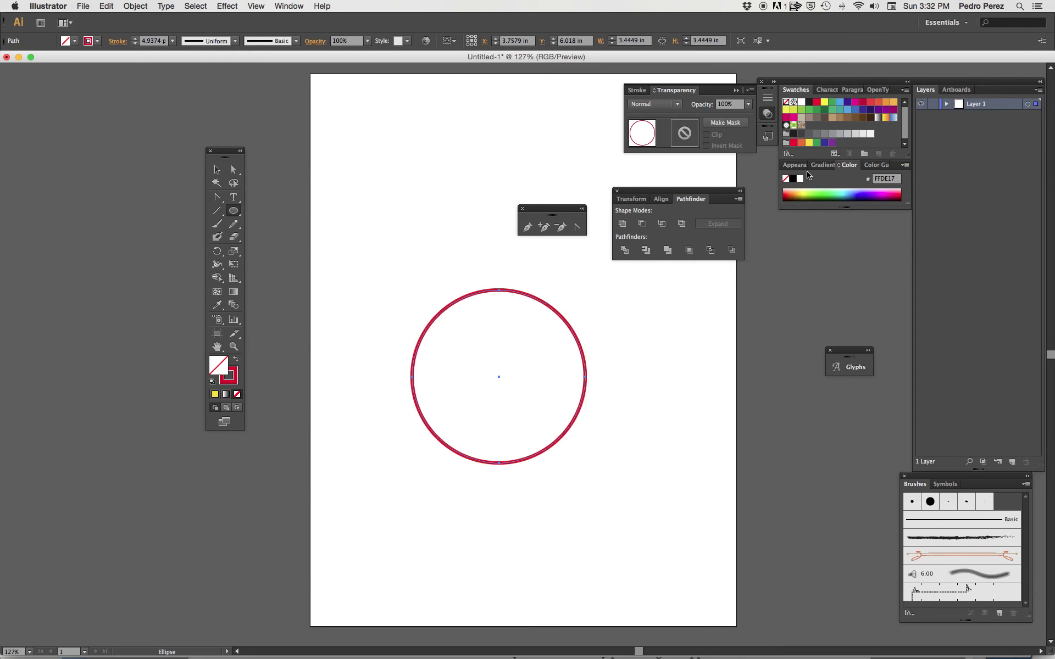
{"action": "left_click", "coordinate": [801, 144]}
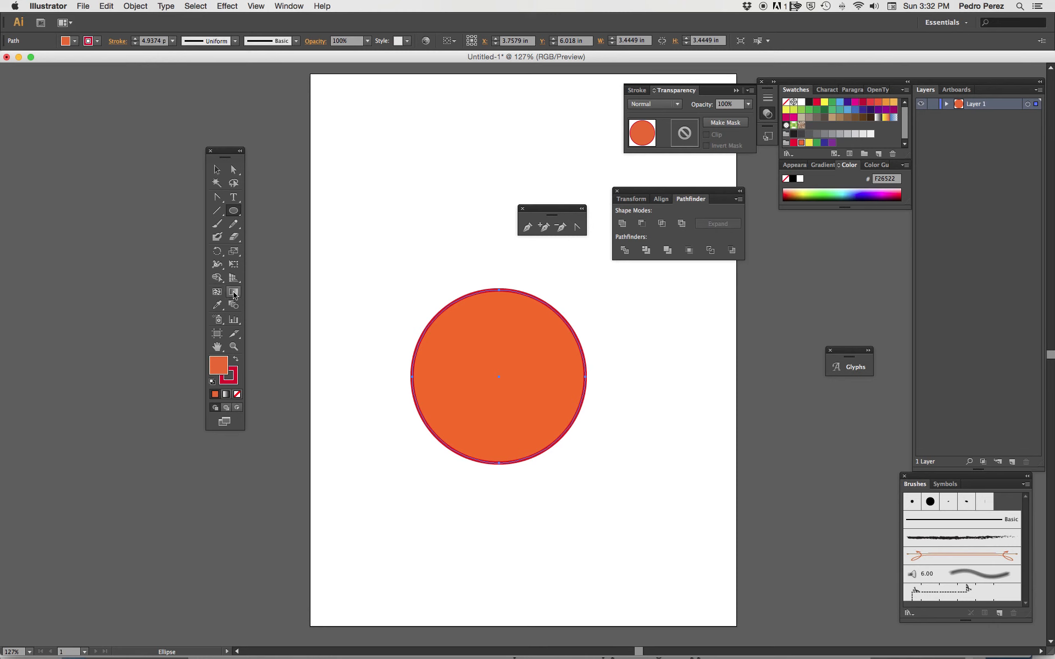
Replace the circle's solid fill with a linear white-to-black gradient at 0°.
{"action": "left_click", "coordinate": [233, 294]}
{"action": "left_click_drag", "start_coordinate": [463, 317], "coordinate": [555, 422]}
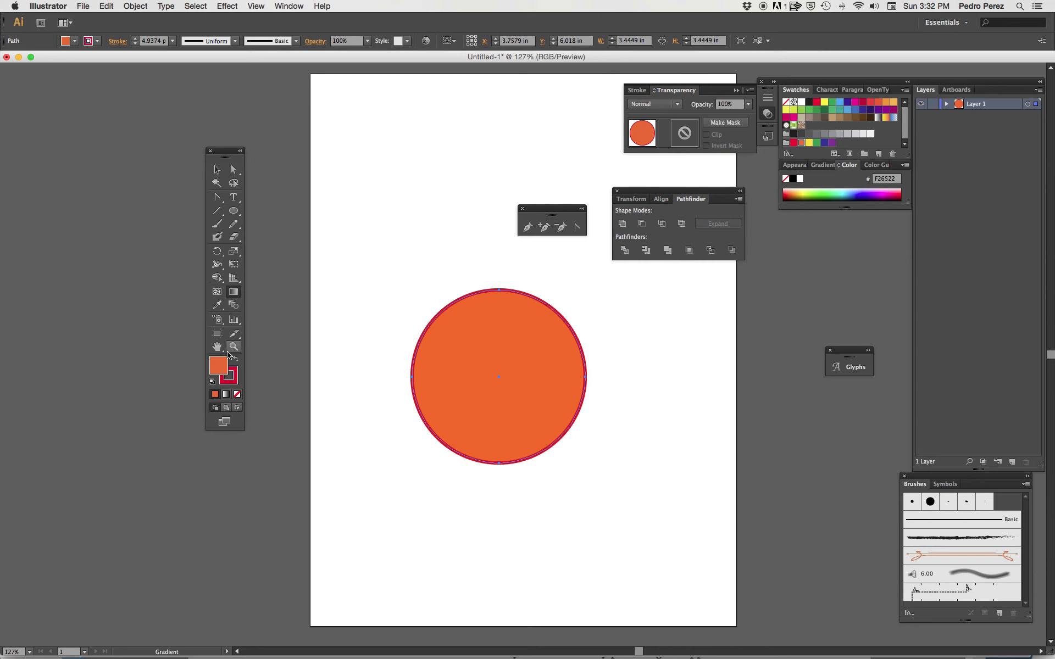
{"action": "left_click", "coordinate": [225, 395]}
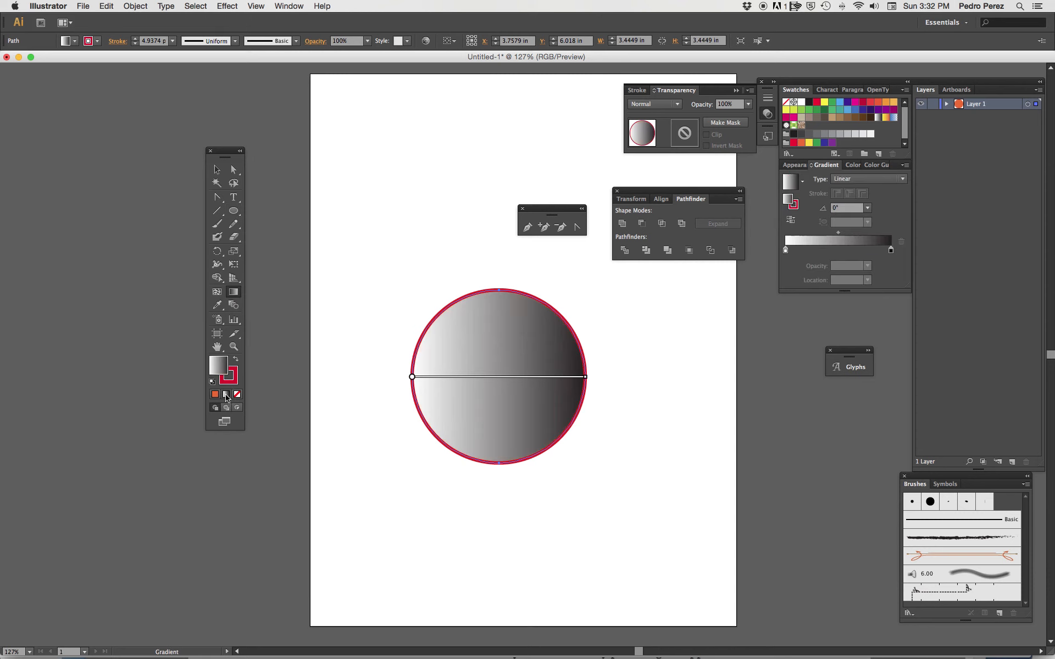